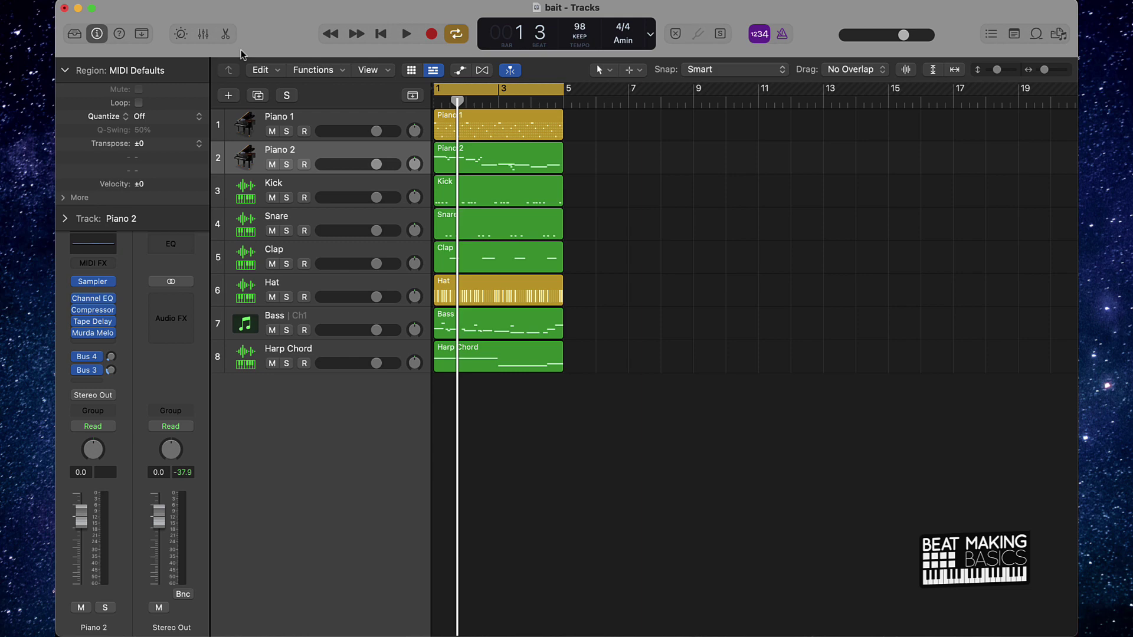
Select all eight regions in the arrangement and preview them in the Piano Roll
left_click(203, 34)
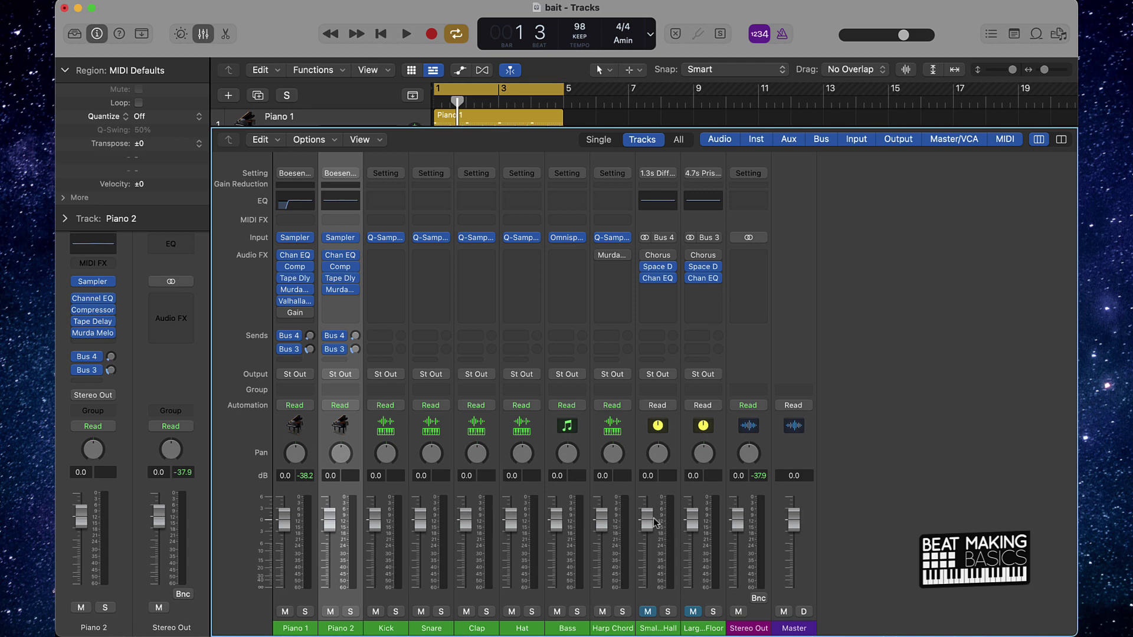
key("p")
key("p")
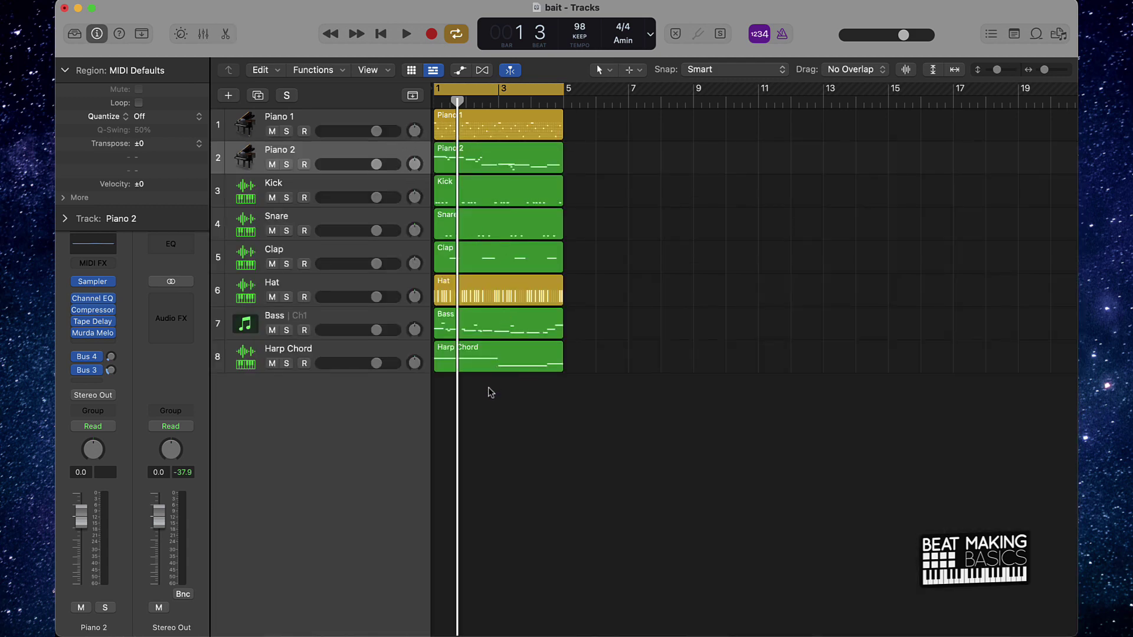
left_click_drag(487, 387, 498, 131)
key("p")
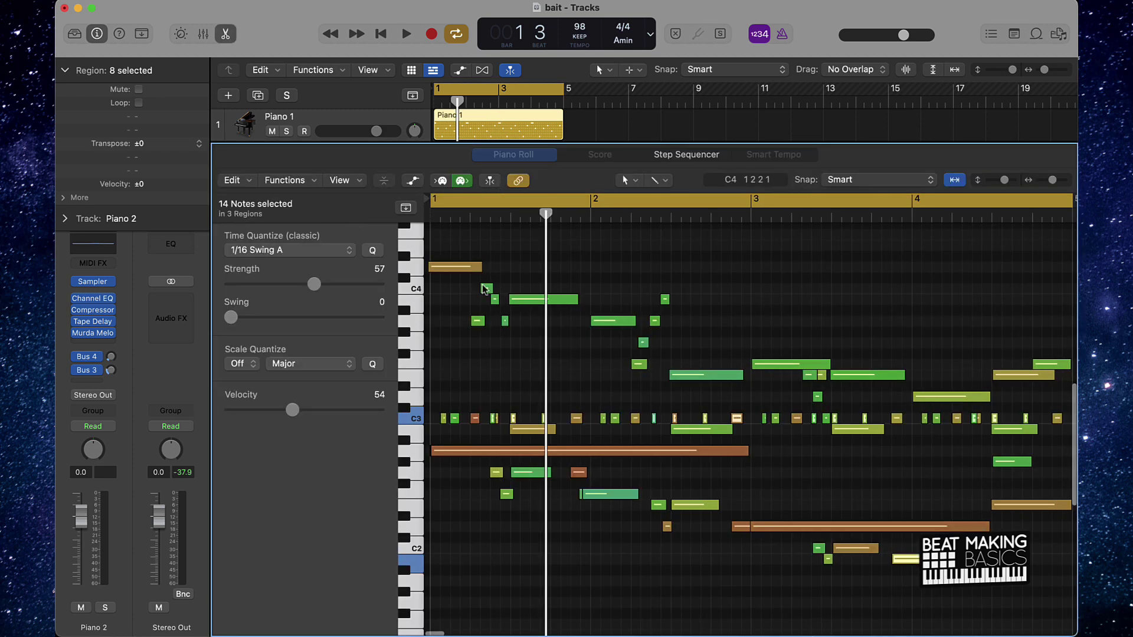
key("p")
Deselect the regions and show the Mixer with every channel strip from Piano 1 to Master
left_click(495, 142)
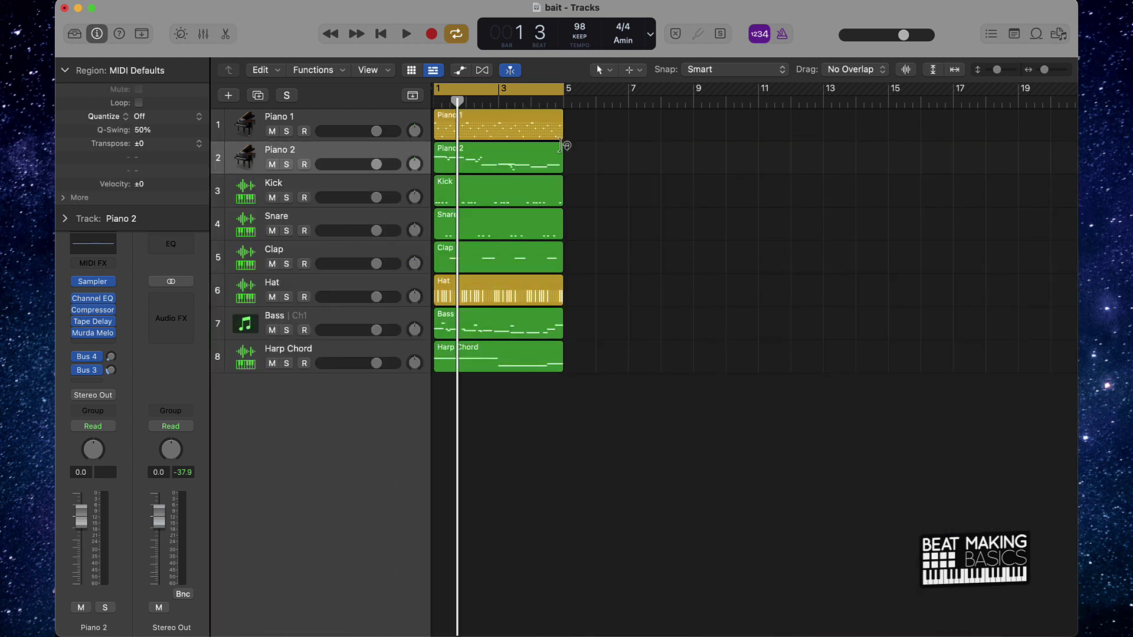
key("p")
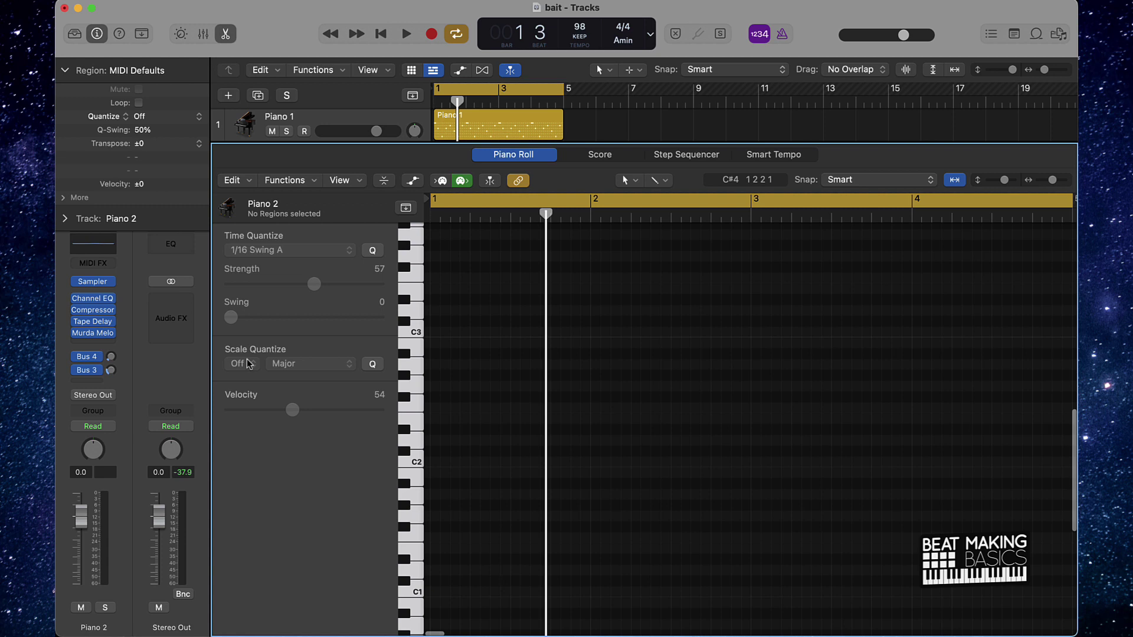
key("p")
left_click(203, 33)
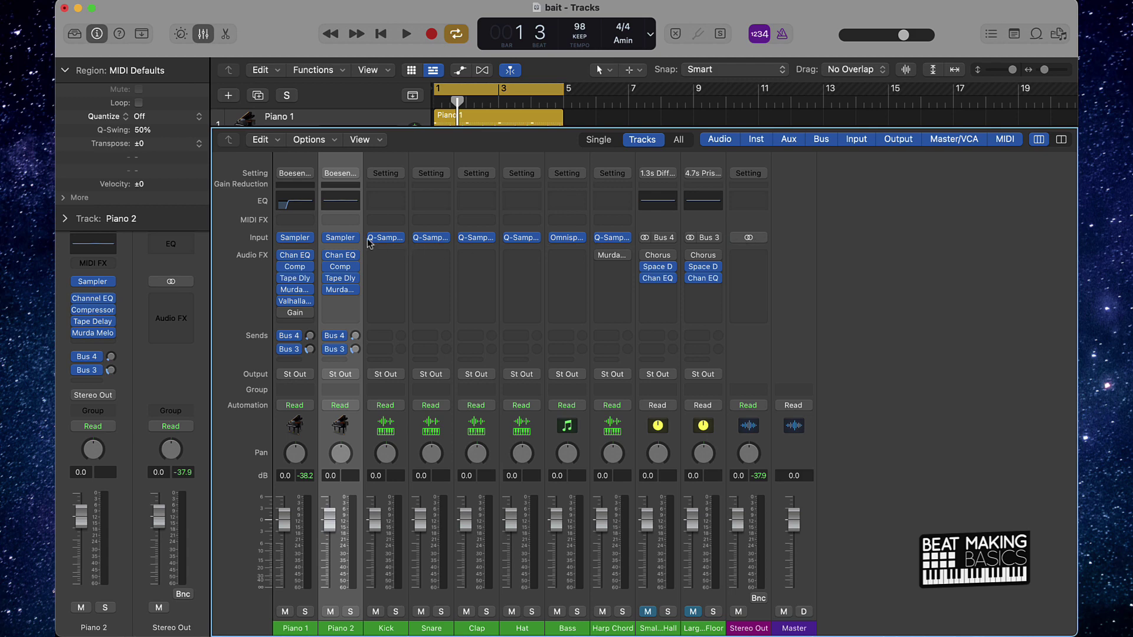
Look over Piano 1's Sampler instrument choices without changing anything
left_click(306, 238)
mouse_move(307, 239)
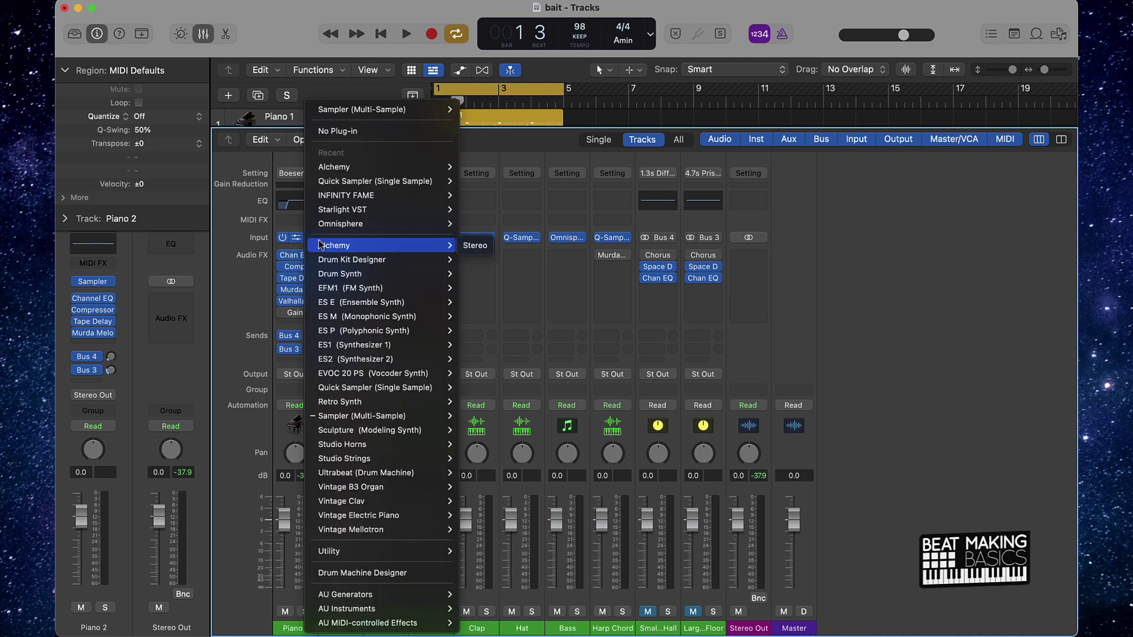
left_click(233, 250)
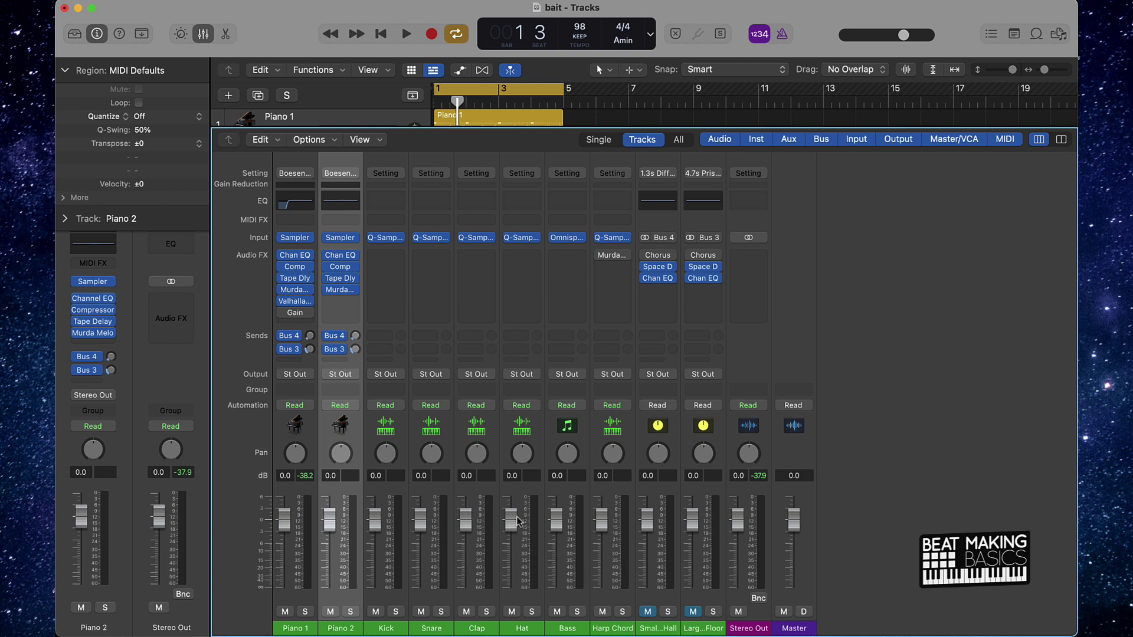
Browse the plug-in menu for Piano 1's Gain insert, close it, and reopen it
left_click(307, 313)
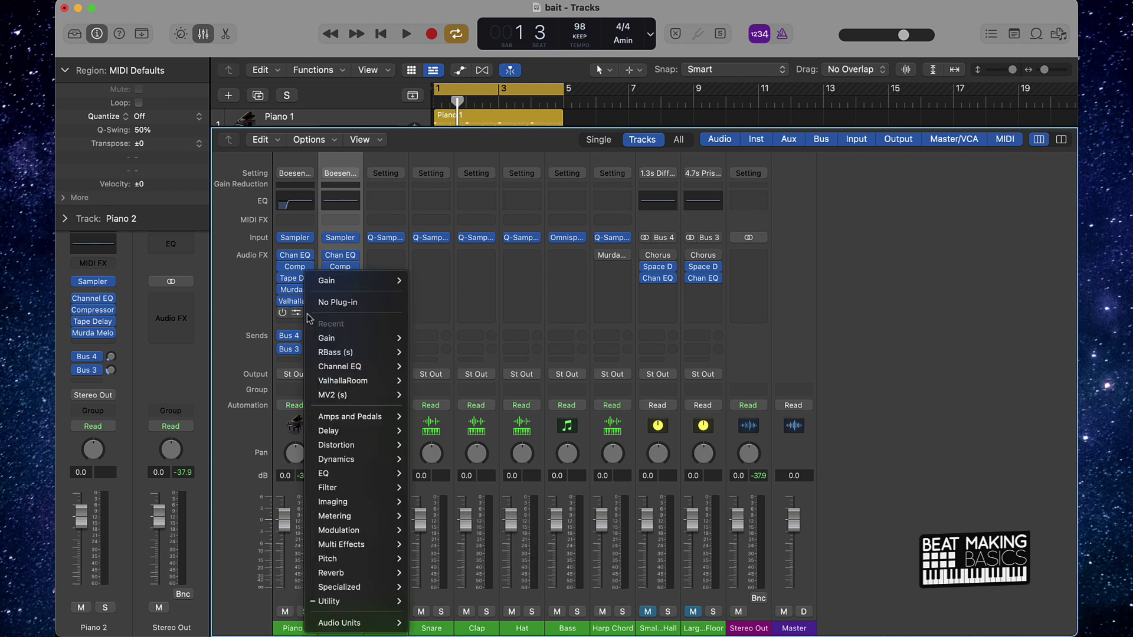
mouse_move(354, 601)
mouse_move(436, 606)
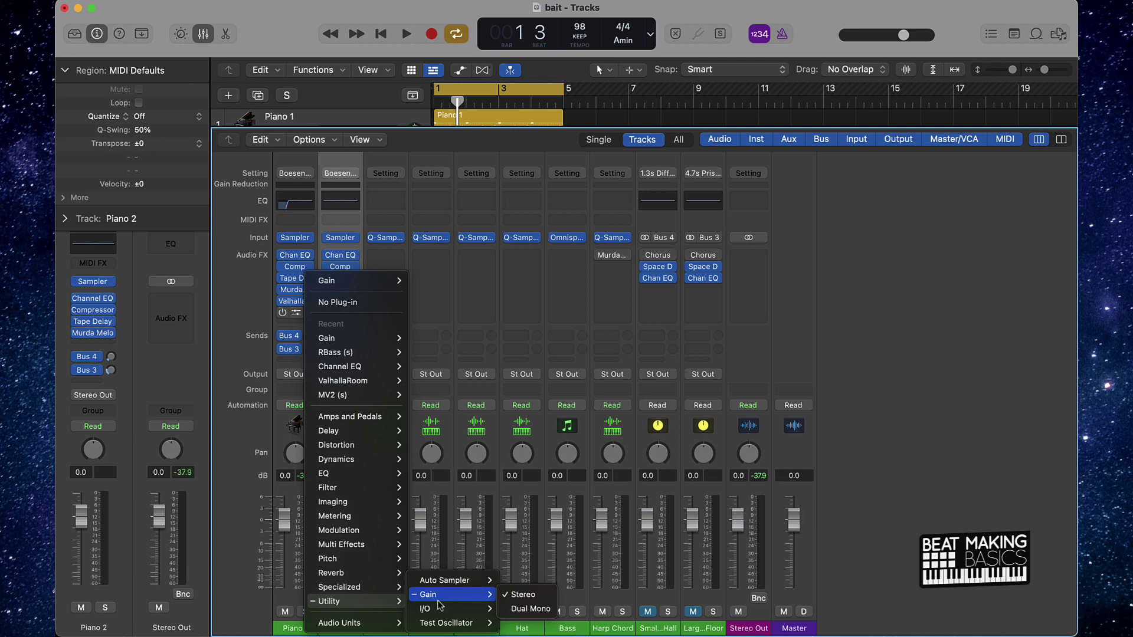
left_click(483, 291)
left_click(328, 305)
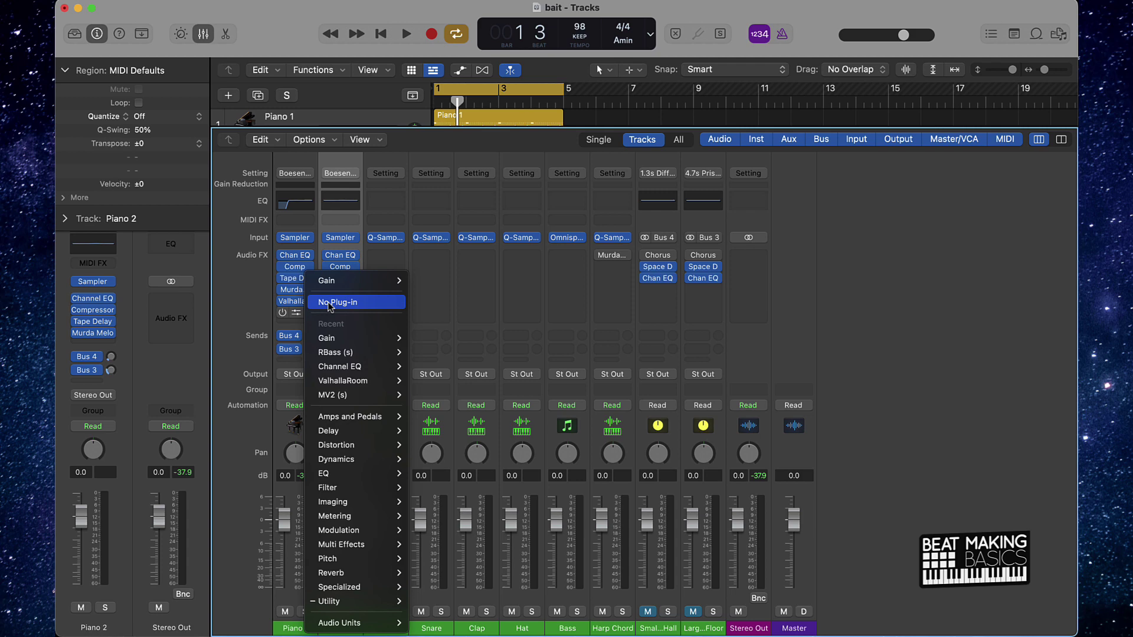
Replace Piano 1's old Gain insert with a new Utility > Gain > Stereo plug-in in the next empty slot
left_click(328, 303)
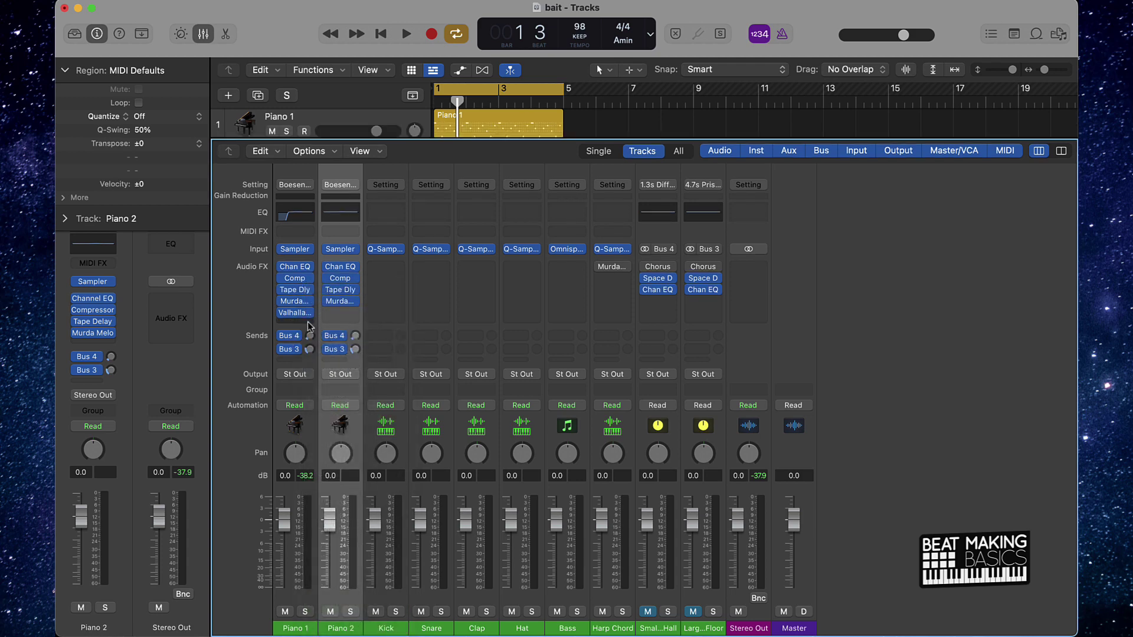
left_click(307, 320)
mouse_move(302, 620)
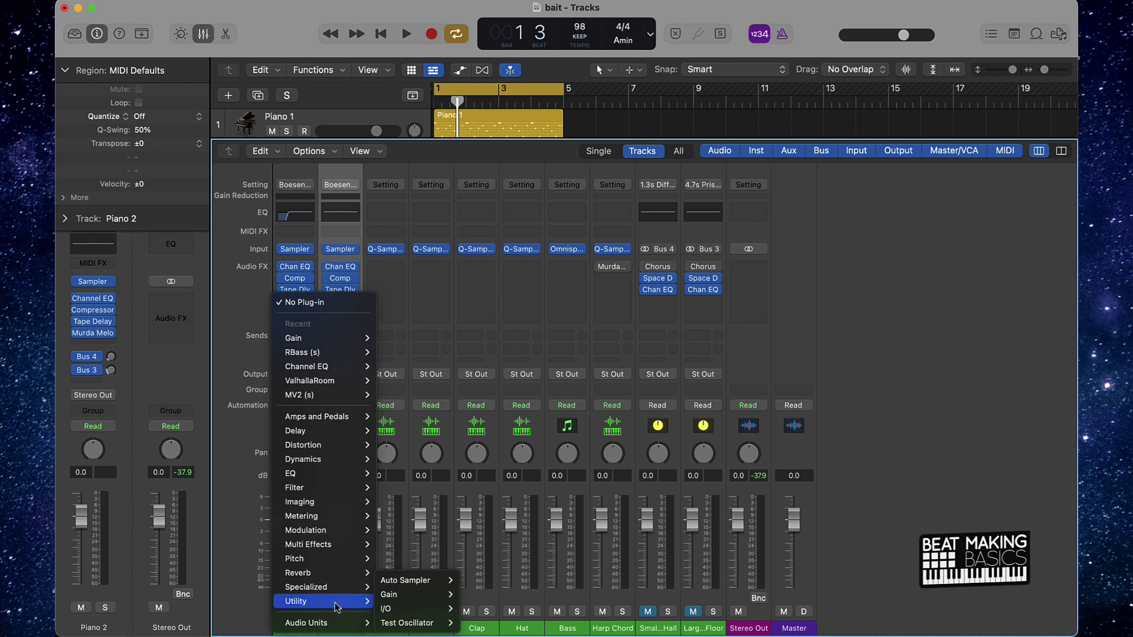
left_click(472, 594)
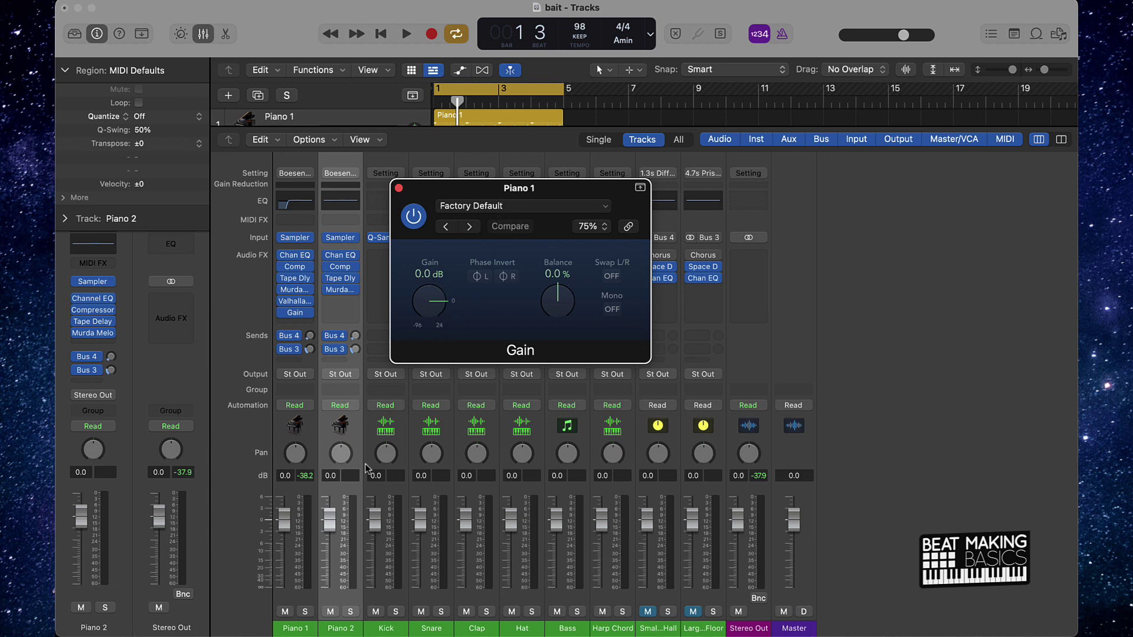
Select Piano 1, unsolo it, and play the song twice, seeing Stereo Out peak at 6.0 dB
left_click(305, 613)
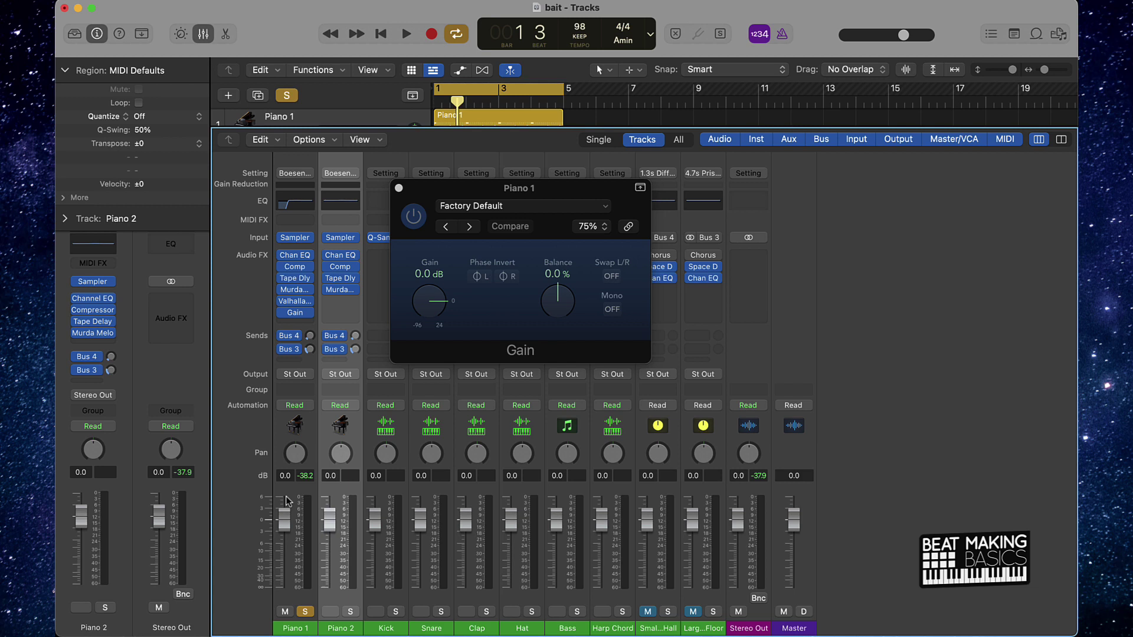
left_click(297, 573)
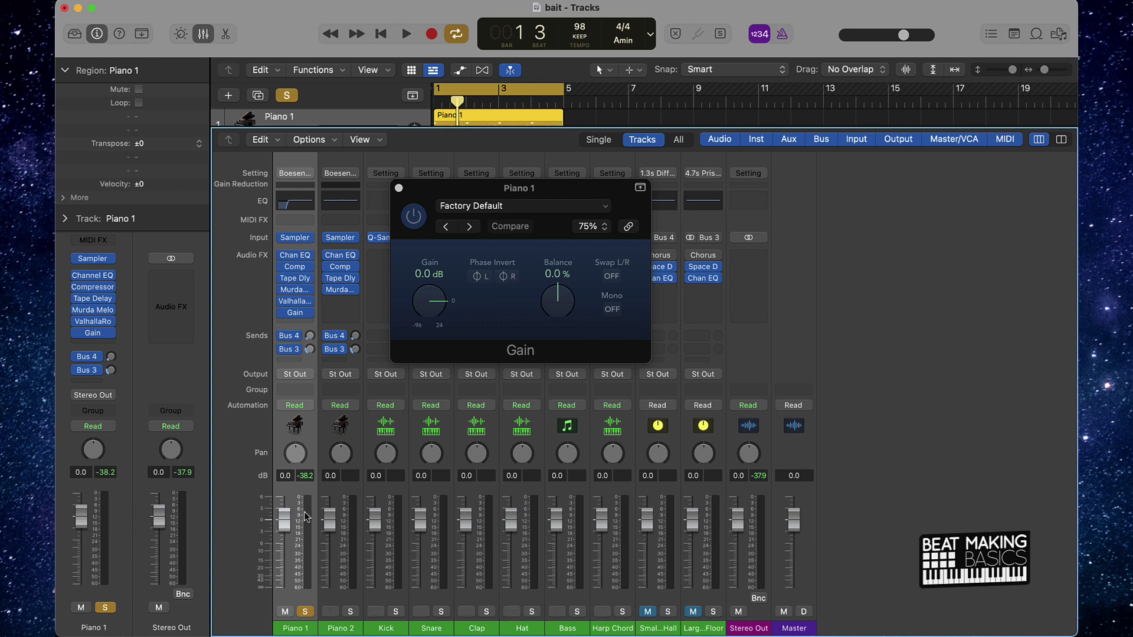
left_click(305, 611)
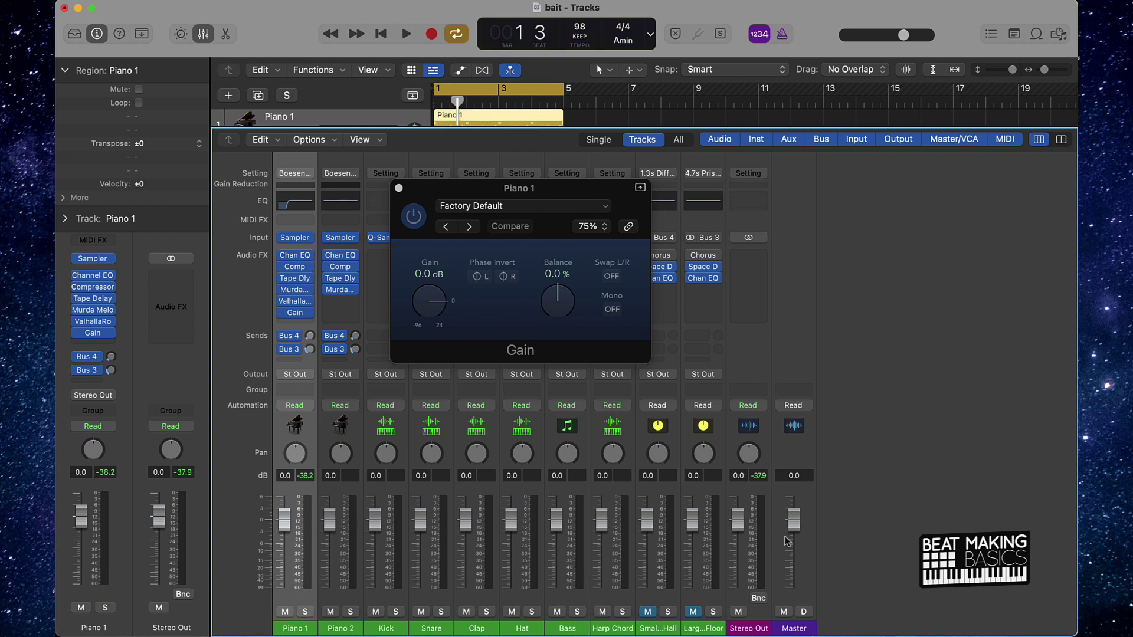
key("space")
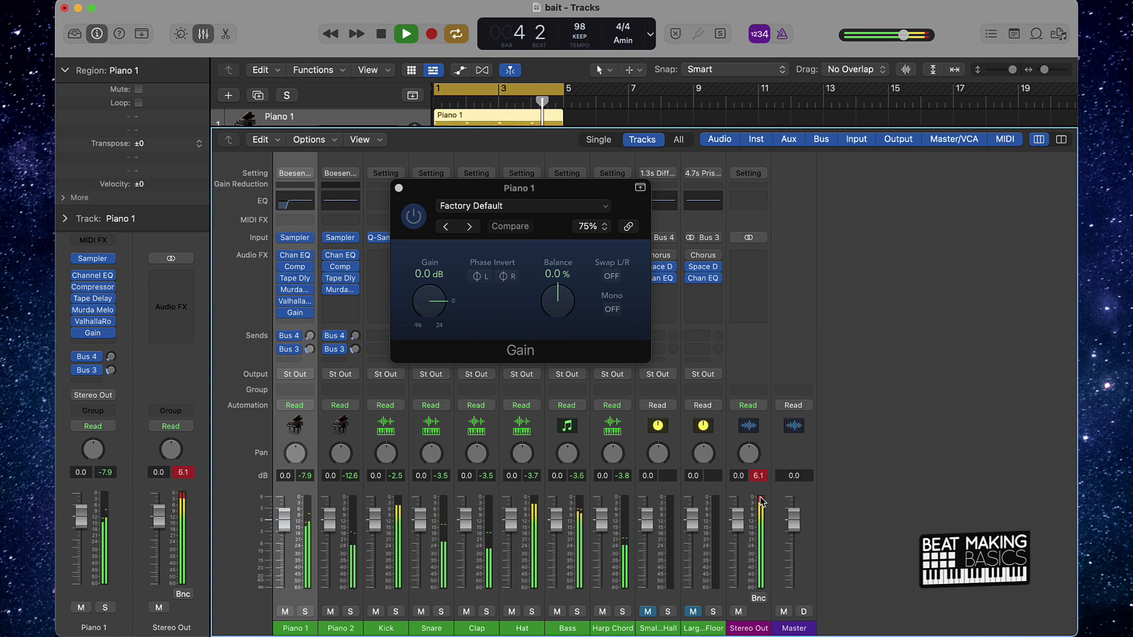
key("space")
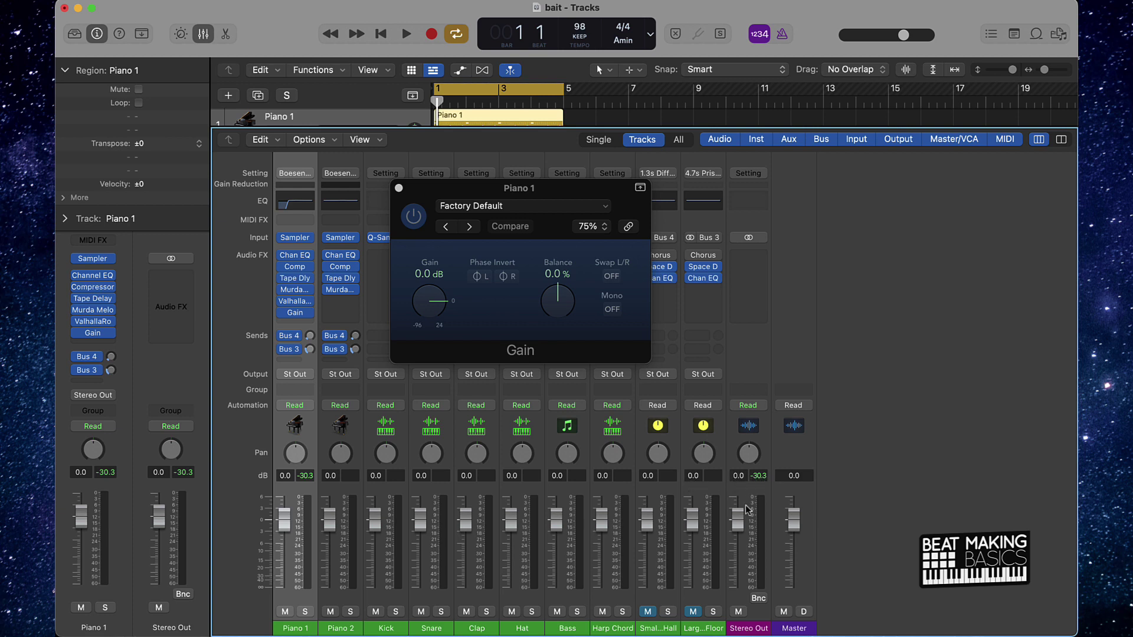
key("space")
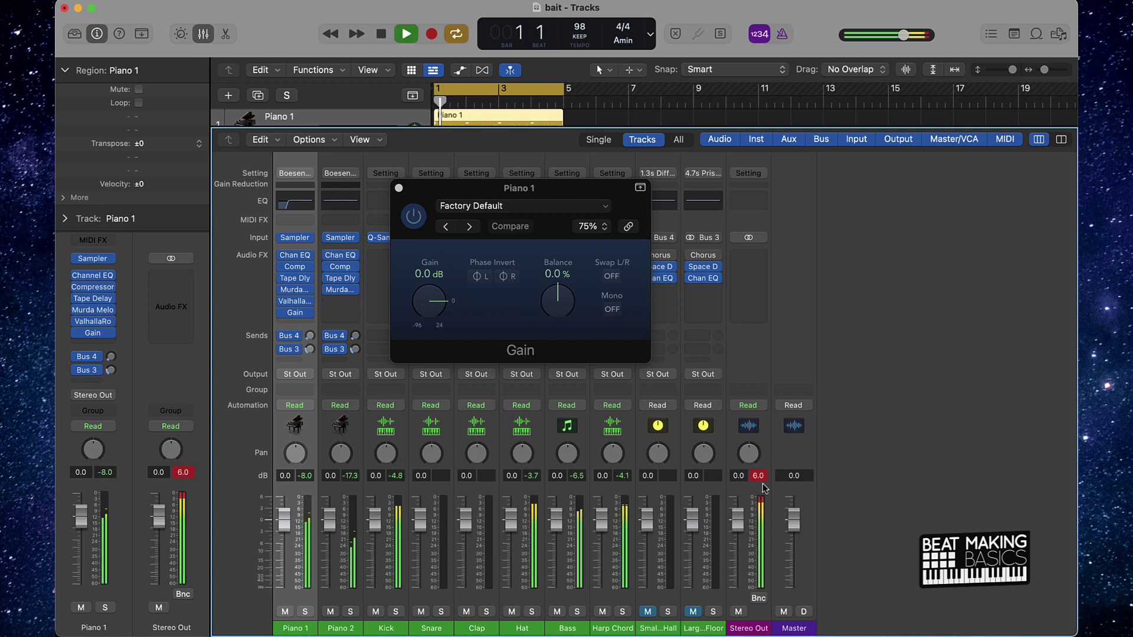
key("space")
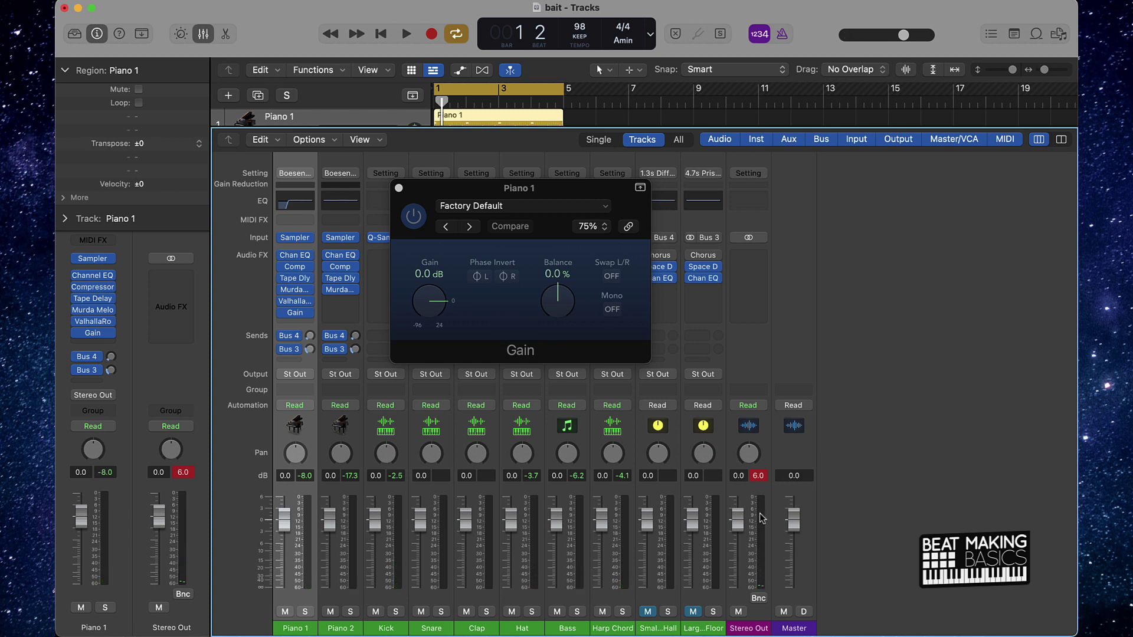
left_click(763, 480)
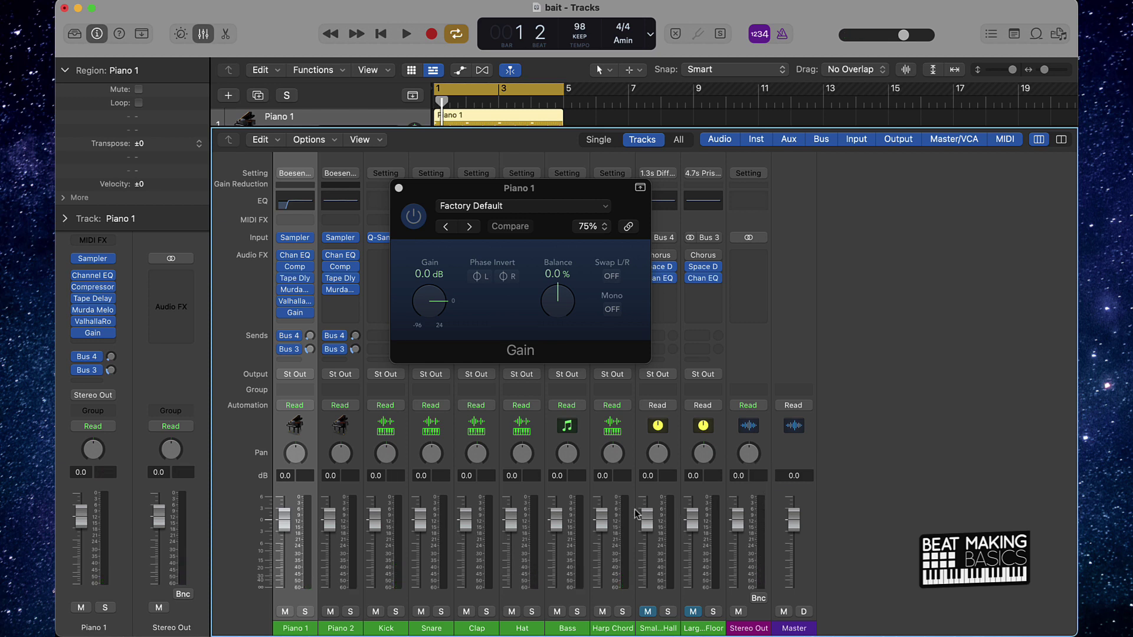
mouse_move(345, 291)
left_click(307, 611)
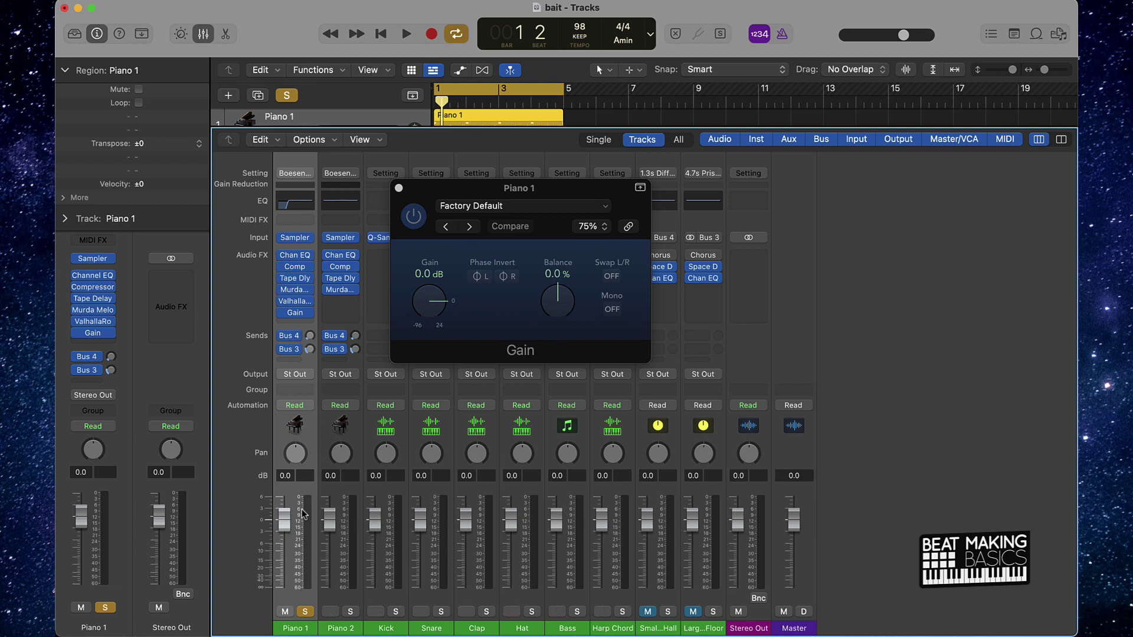
key("space")
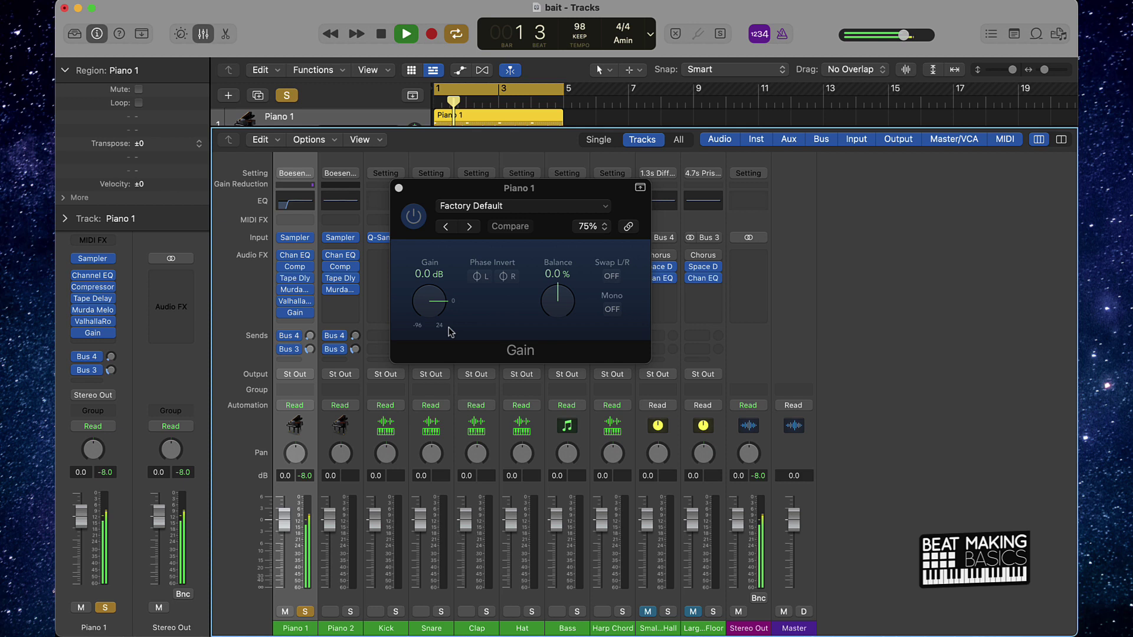
key("space")
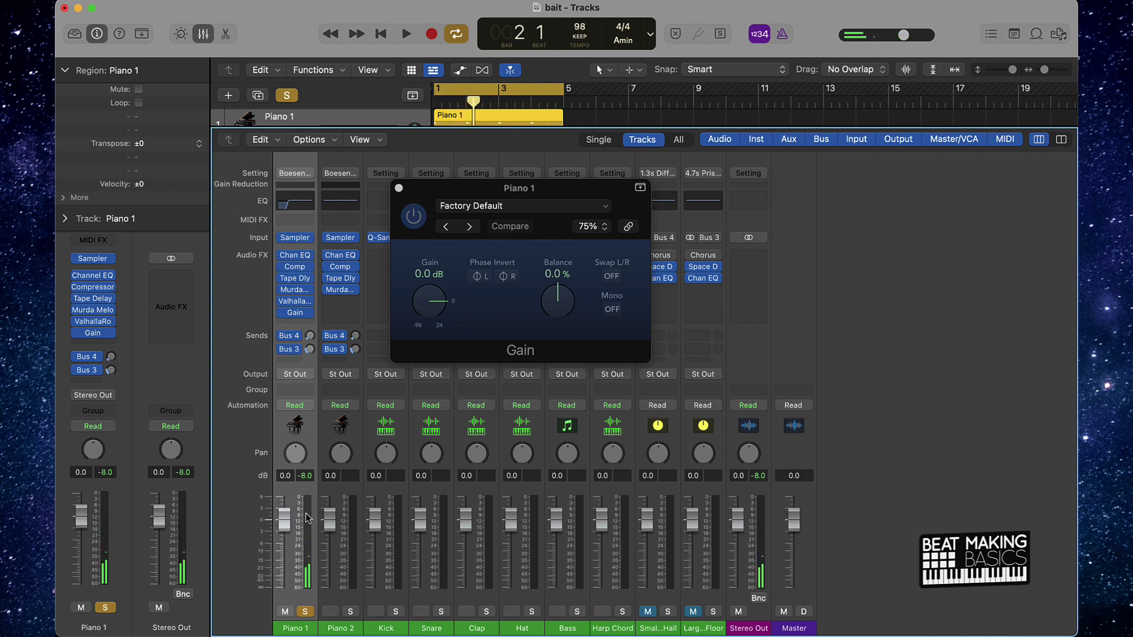
mouse_move(298, 320)
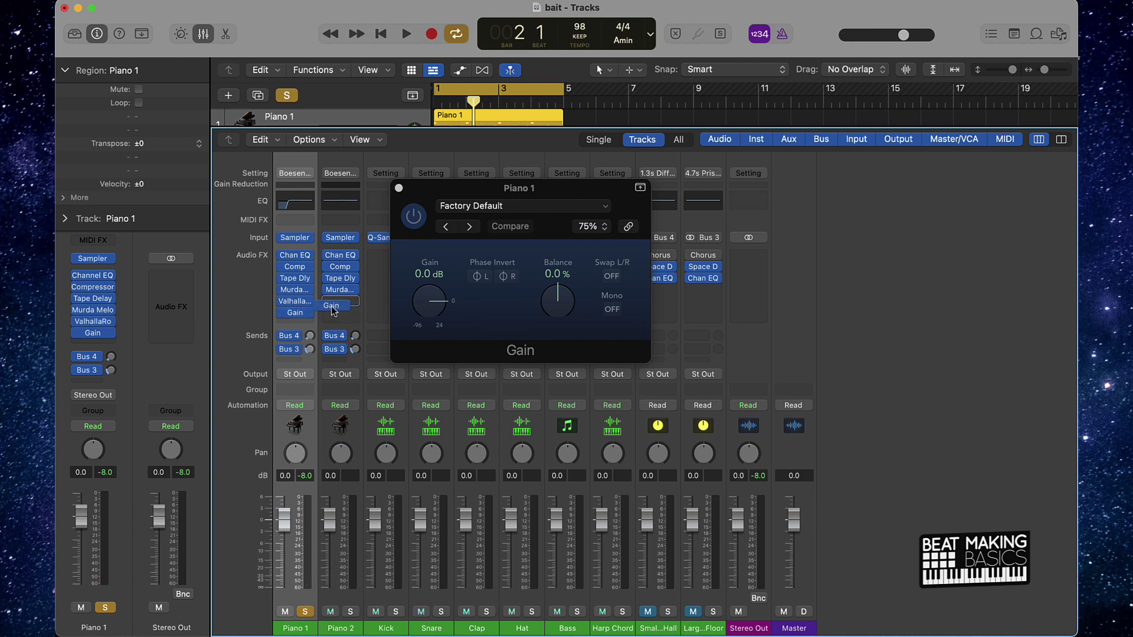
Move the Gain plug-in from Piano 1 to Piano 2 and solo Piano 2 for playback
left_click_drag(332, 311, 333, 311)
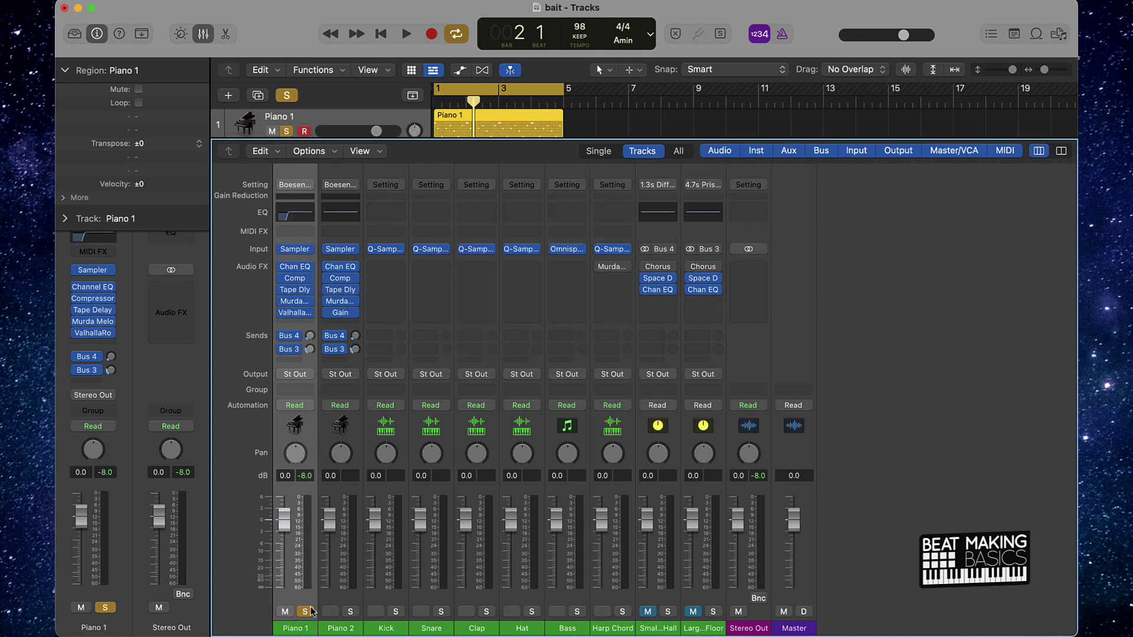
left_click(305, 611)
left_click(351, 611)
key("space")
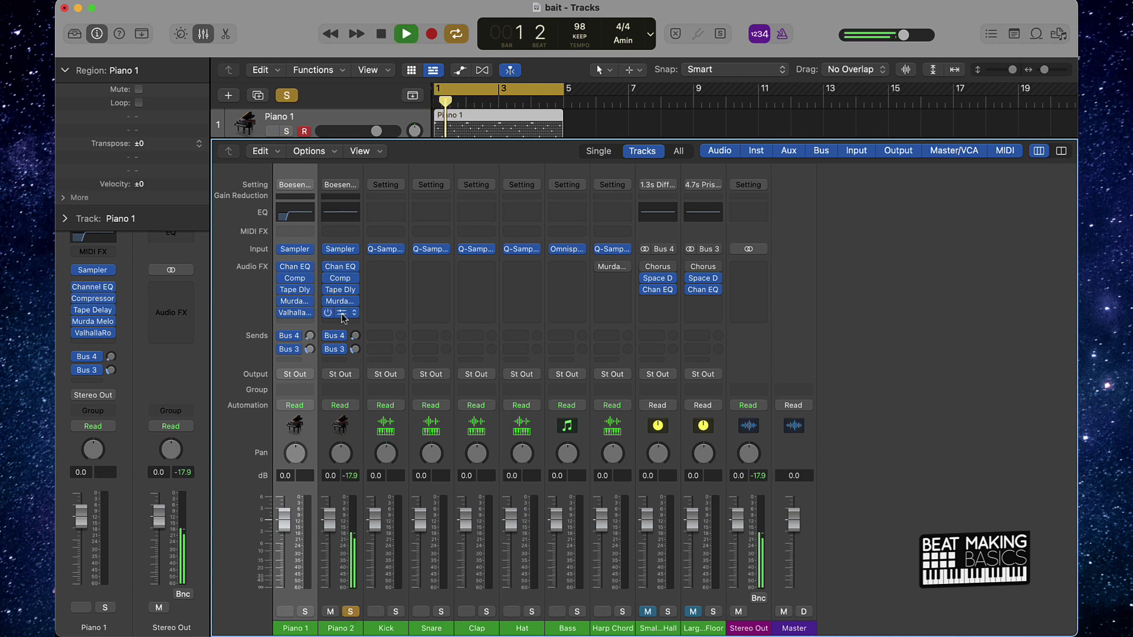
Raise Piano 2's Gain to +5.0 dB while listening, then solo Kick and play
left_click(342, 314)
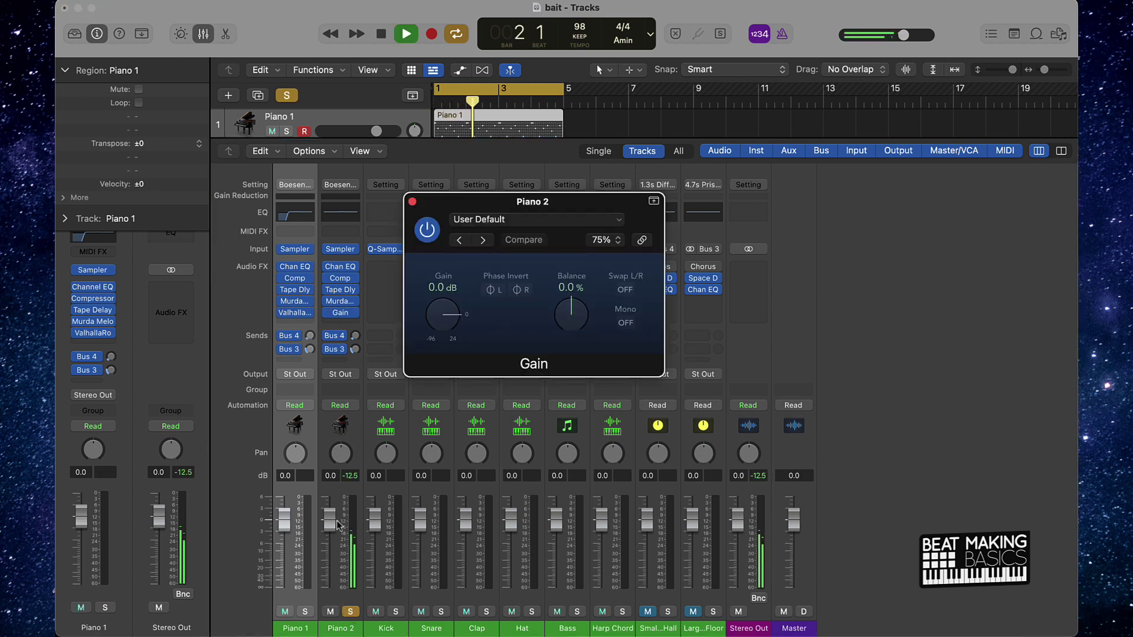
key("space")
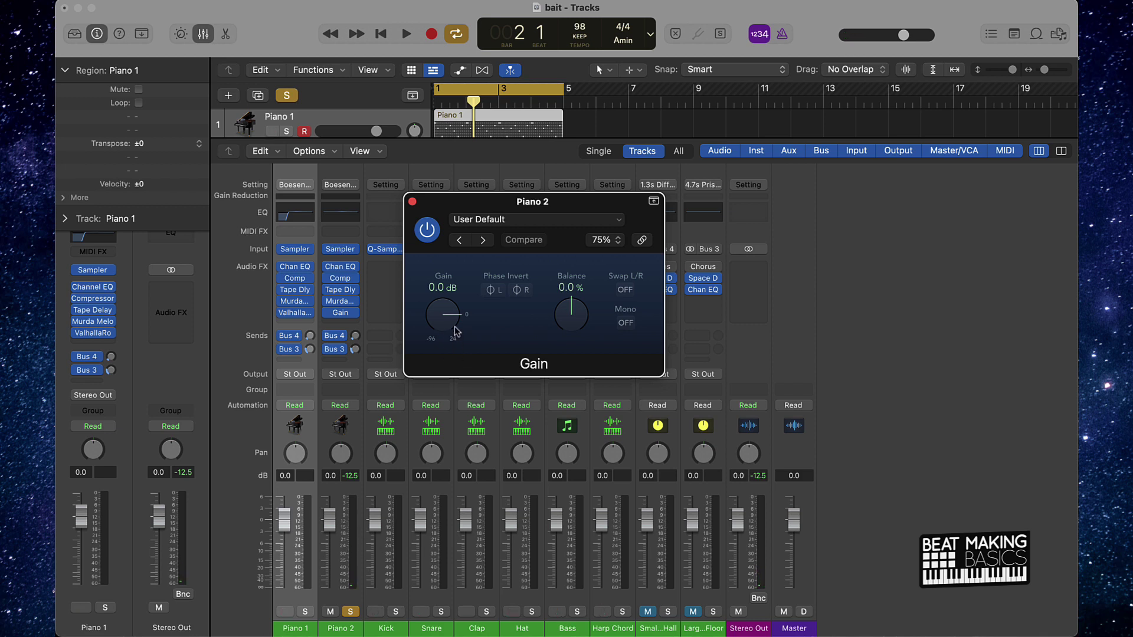
left_click_drag(455, 331, 456, 321)
key("space")
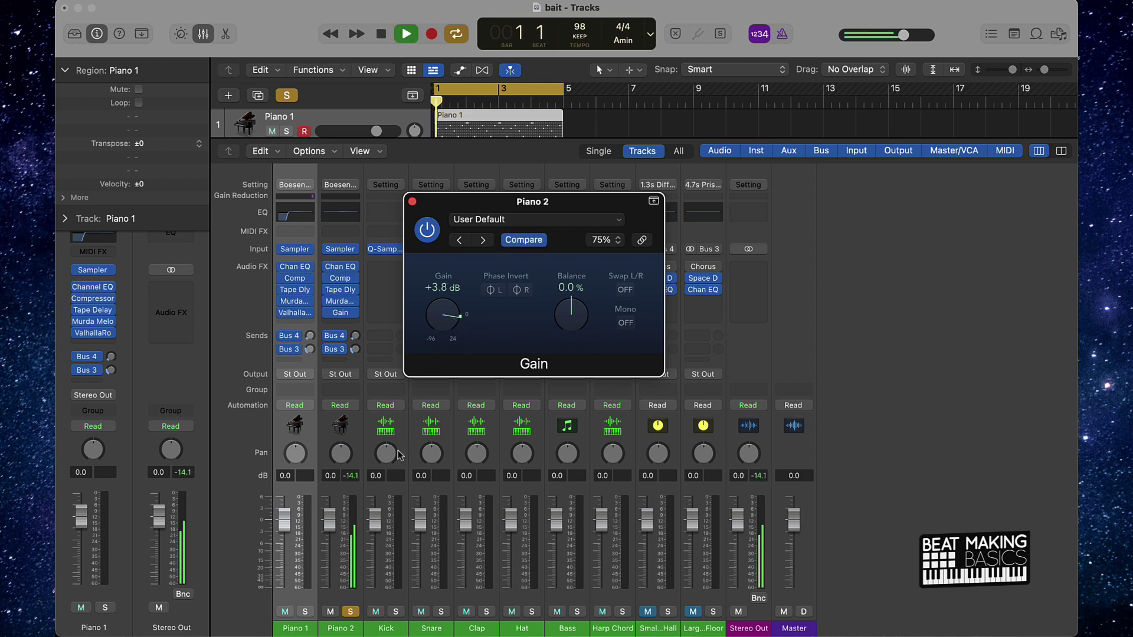
mouse_move(459, 326)
left_mouse_down()
mouse_move(460, 317)
mouse_move(452, 326)
left_mouse_up()
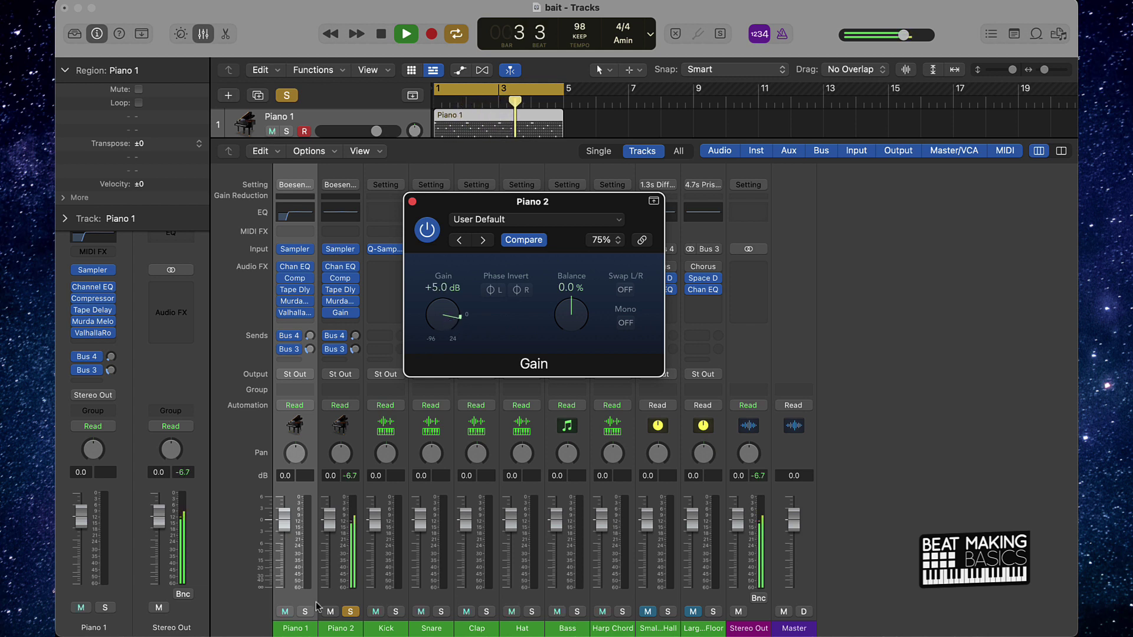
key("space")
left_click(394, 612)
key("space")
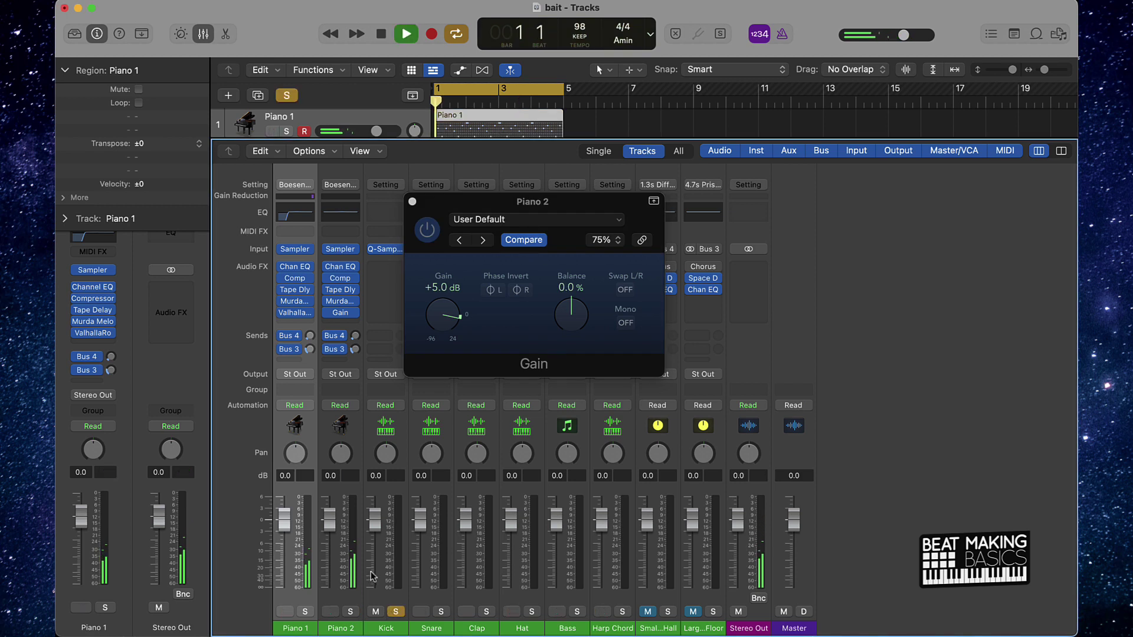
Insert a stereo Gain on Kick, turn it down to -5.6 dB while playing, and close its window
left_click(377, 267)
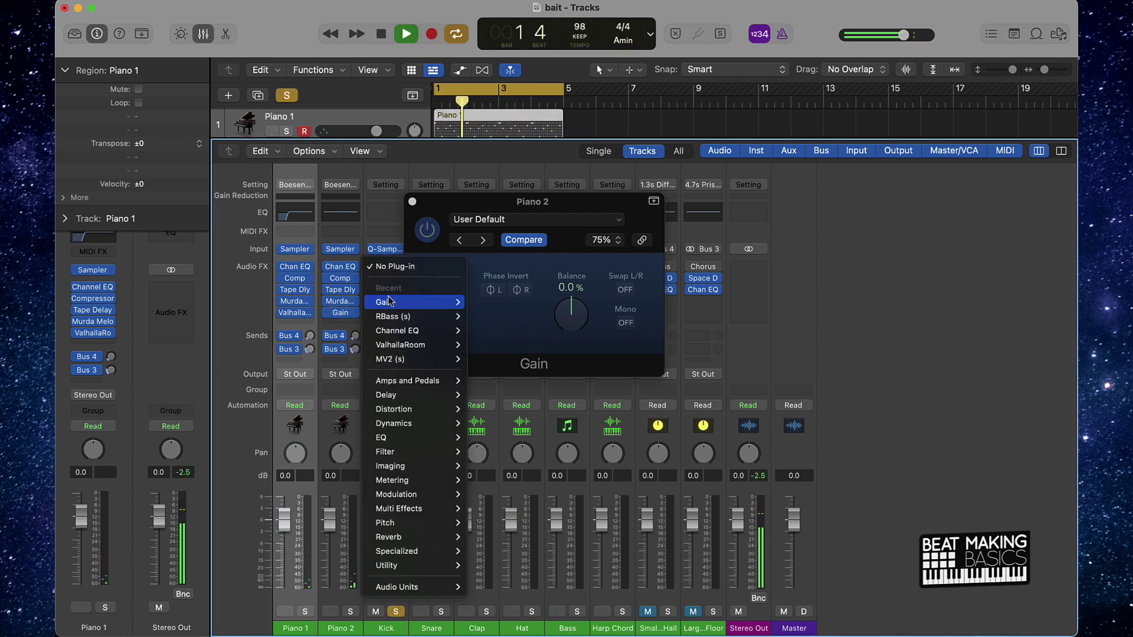
mouse_move(437, 566)
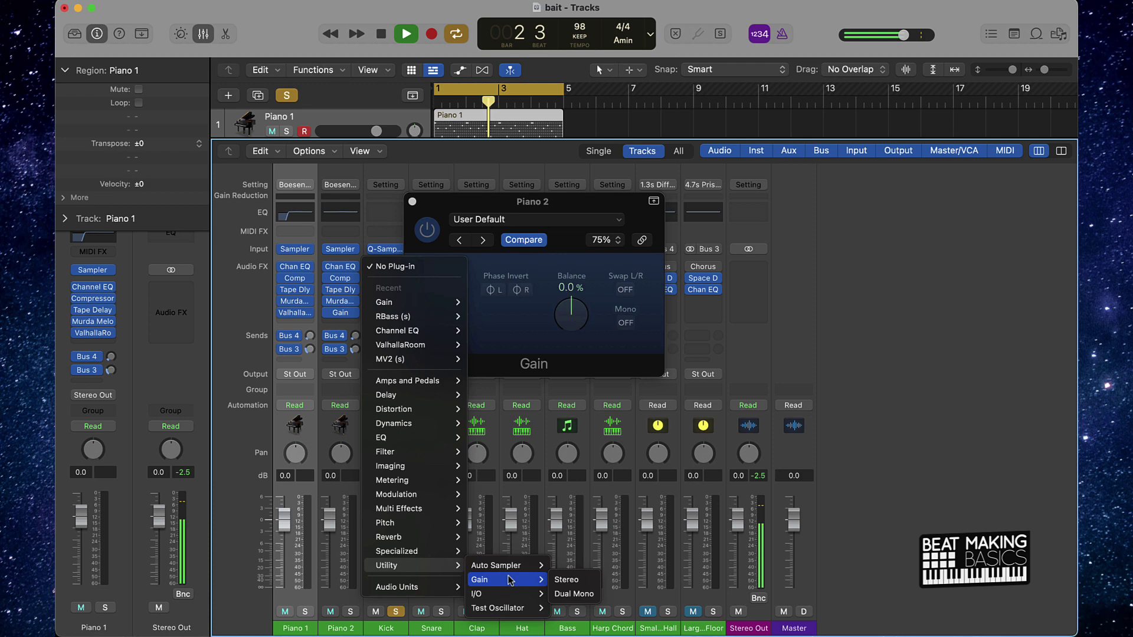
left_click(501, 579)
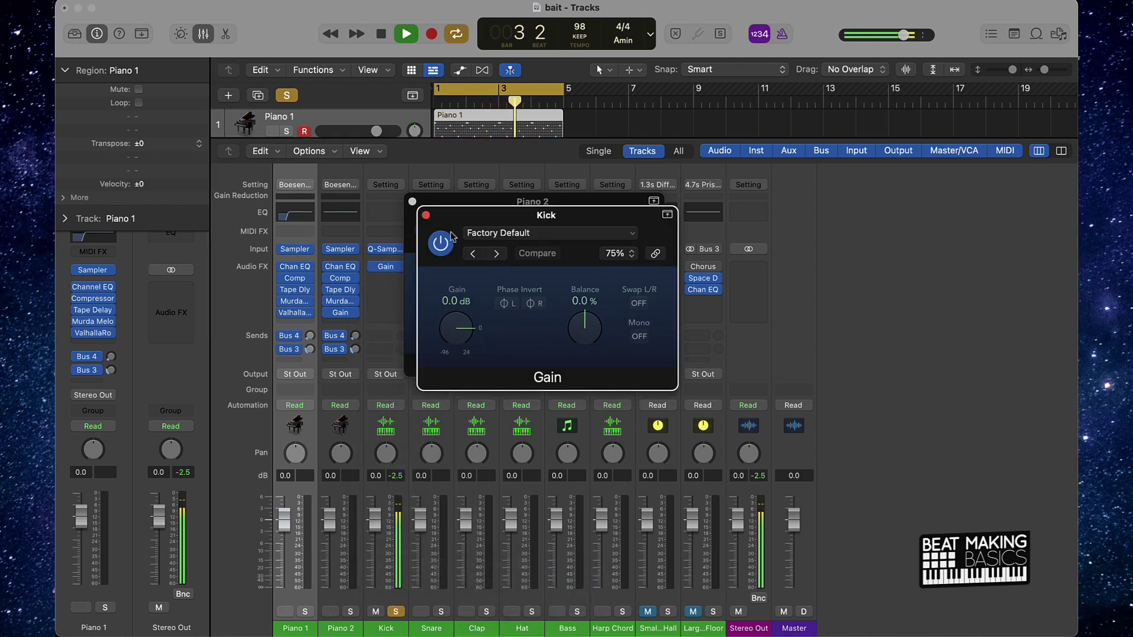
left_click_drag(478, 216, 292, 191)
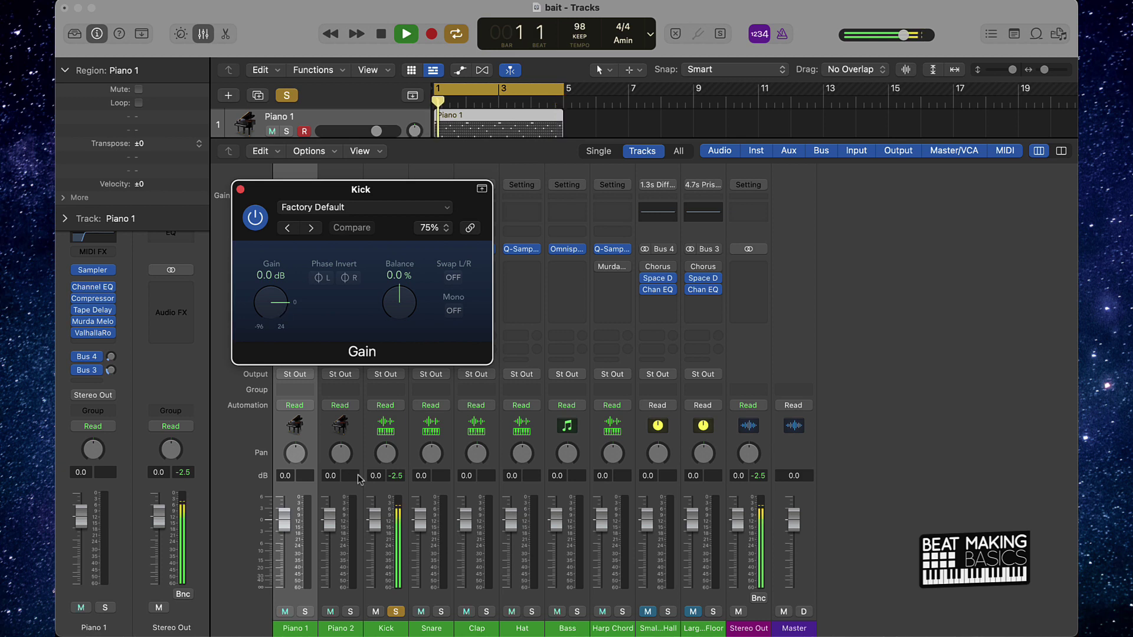
key("space")
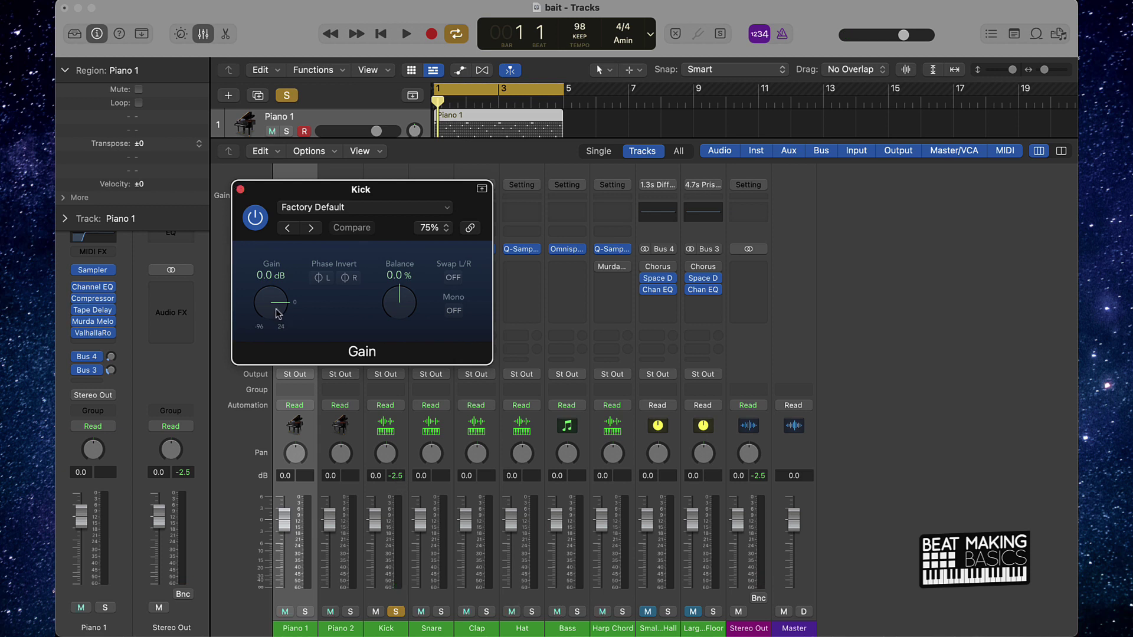
left_click_drag(279, 308, 278, 310)
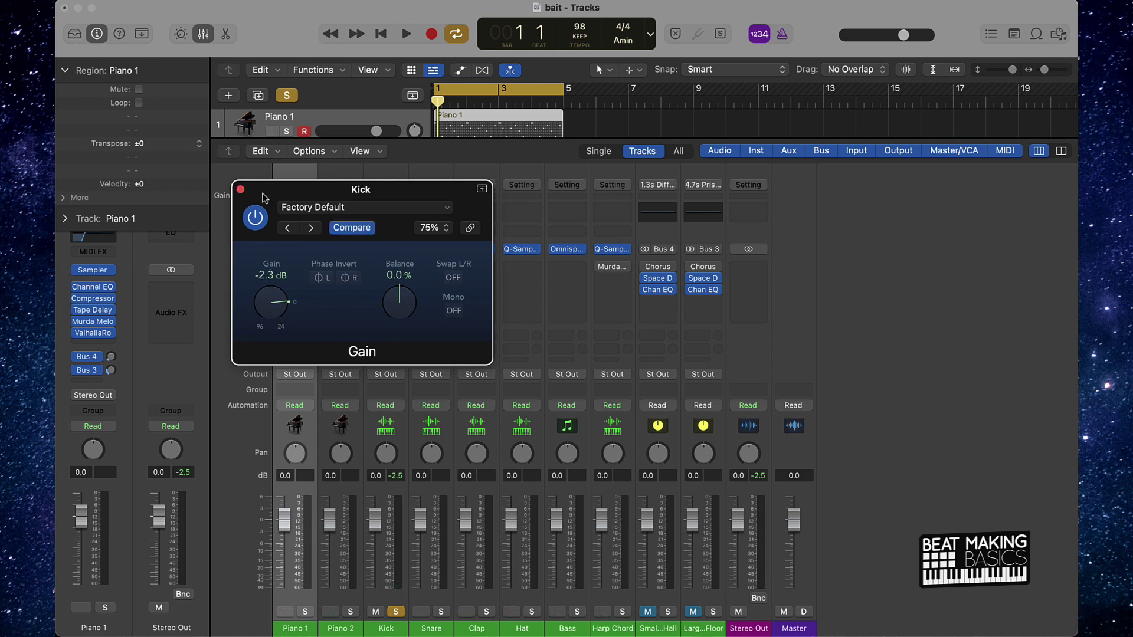
left_click_drag(265, 192, 552, 264)
key("space")
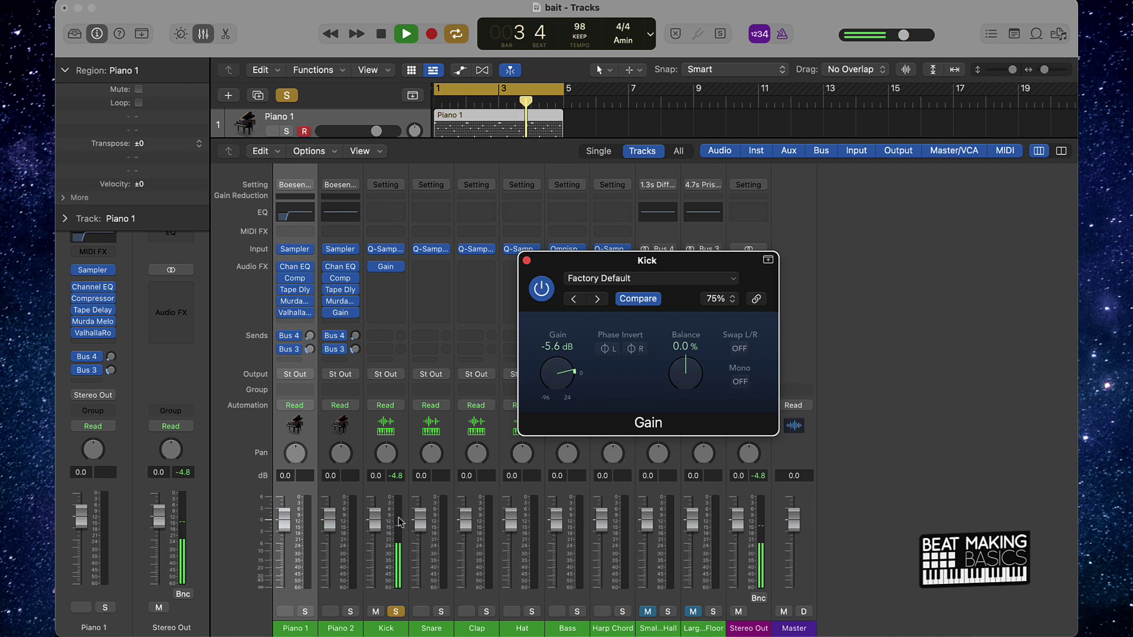
left_click(527, 262)
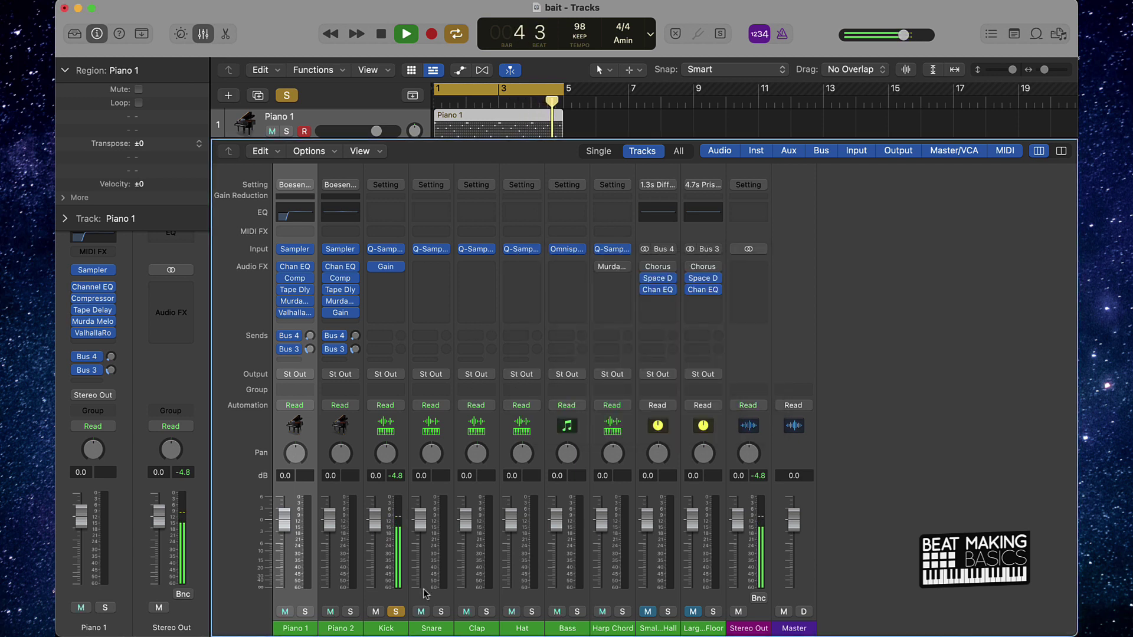
Stop playback, unsolo Kick, and copy Kick's Gain plug-in onto Snare
key("space")
left_click(396, 611)
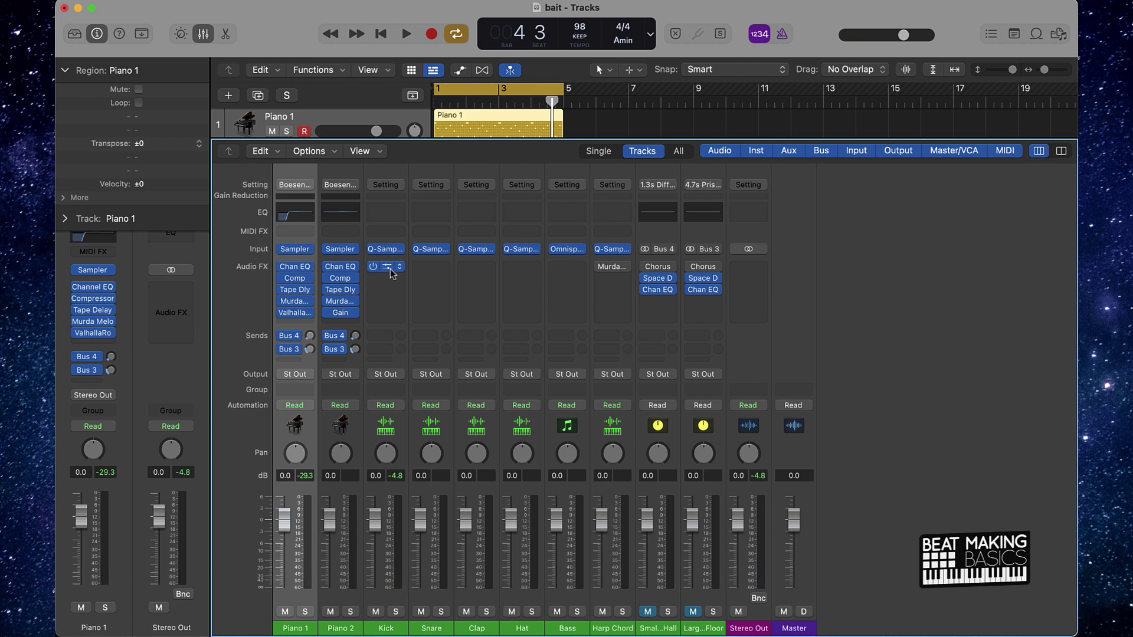
left_click_drag(391, 268, 433, 270)
Solo and play Snare with its Gain at -4.6 dB, then copy that Gain onto Clap's first slot
left_click(439, 611)
key("space")
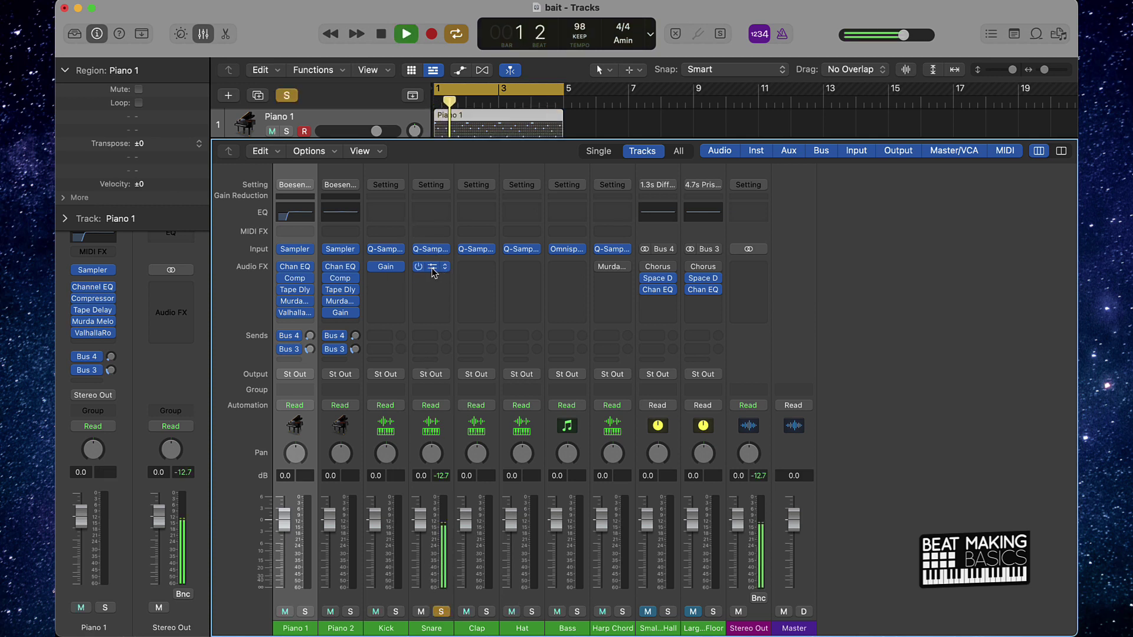
left_click(431, 269)
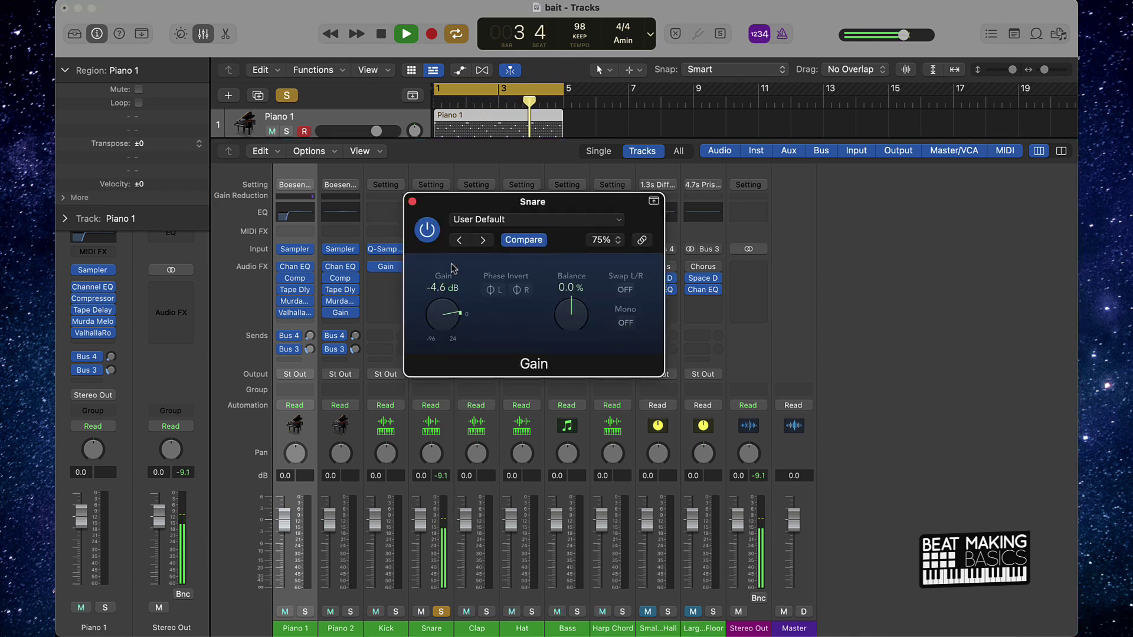
key("space")
left_click(412, 201)
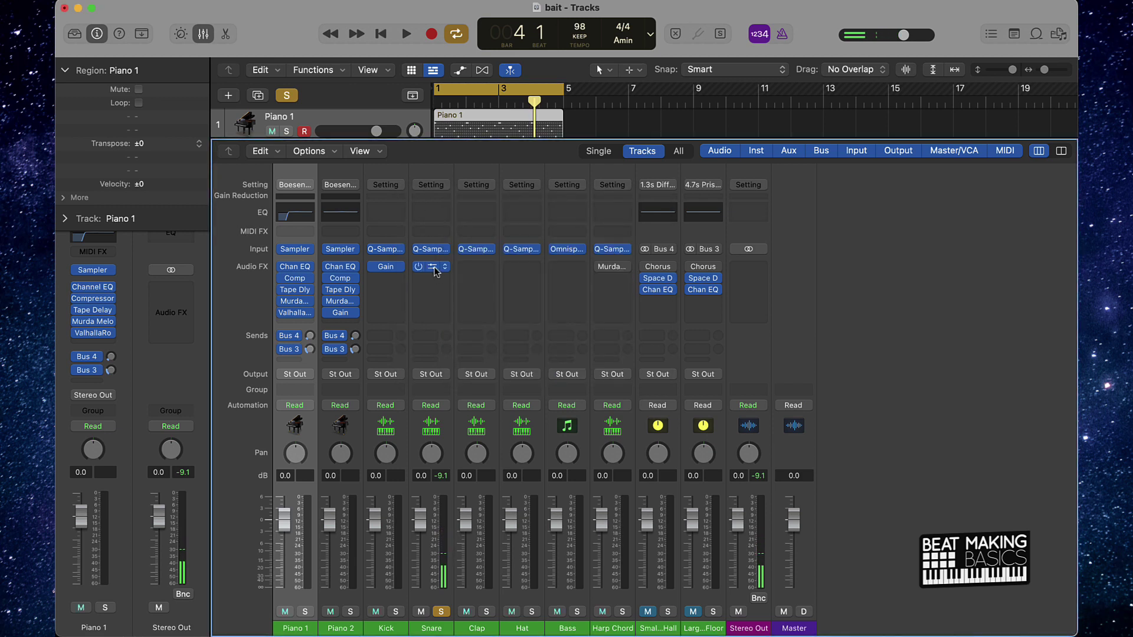
left_click_drag(444, 271, 476, 269)
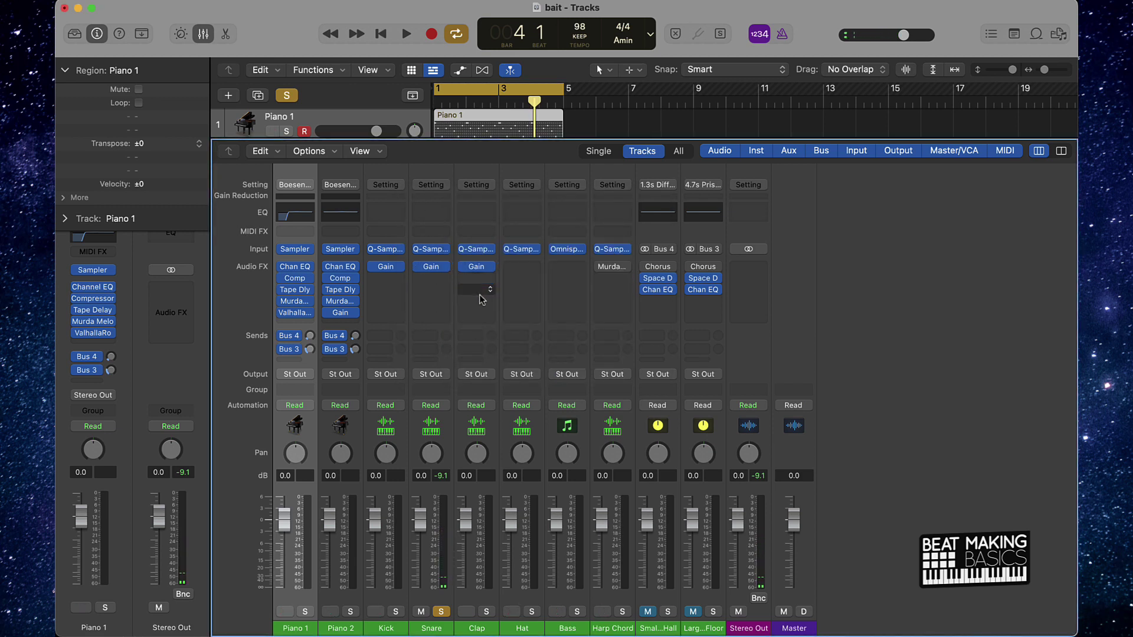
Move the solo from Snare to Clap and play it back to check its level
left_click(441, 611)
left_click(487, 612)
key("space")
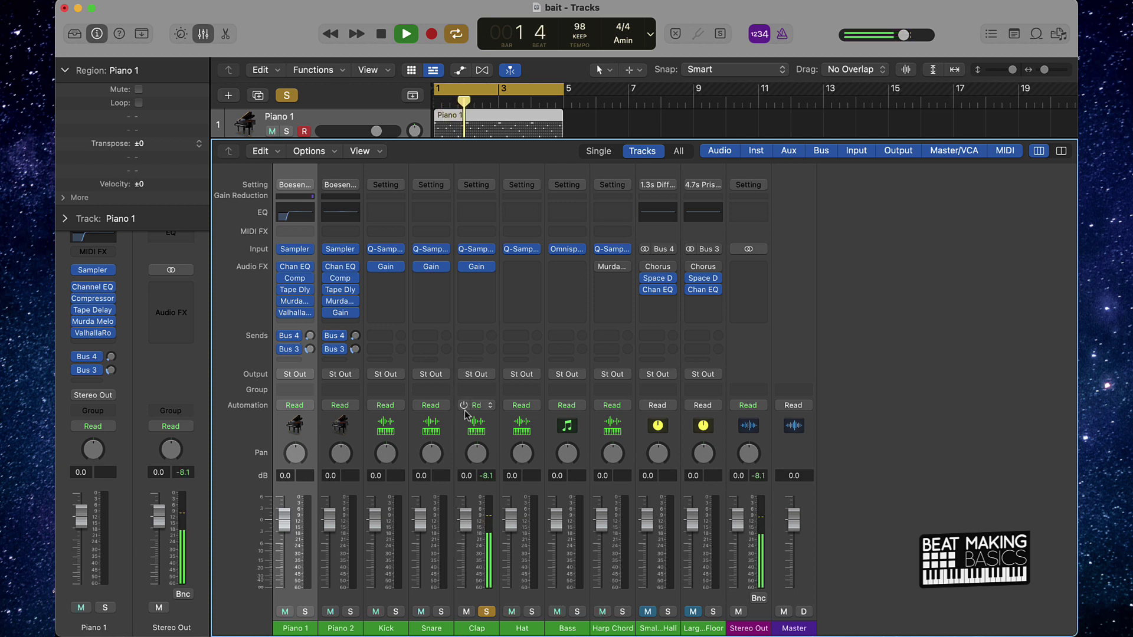
key("space")
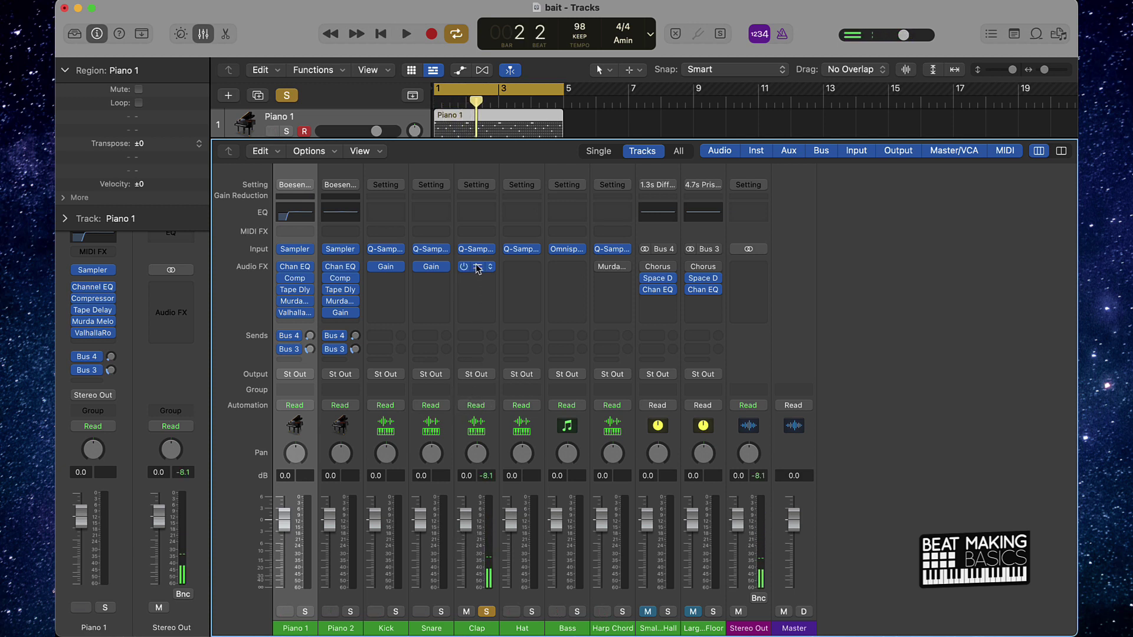
Copy the Gain plug-in from Clap to Hat, solo Hat, and check its -4.6 dB setting
left_click_drag(476, 263, 520, 267)
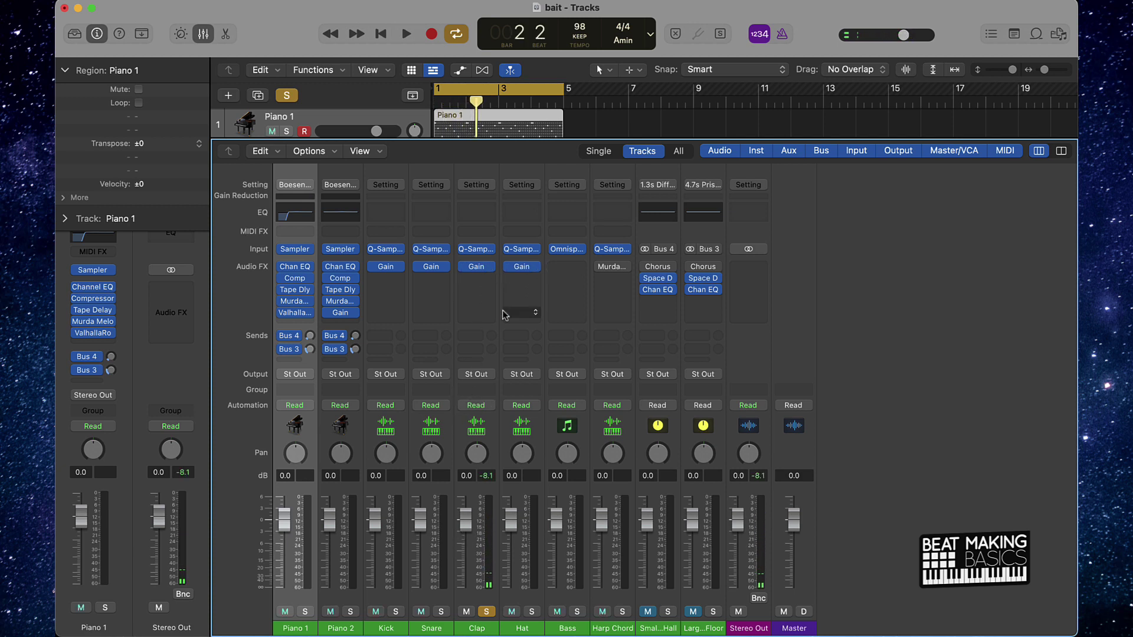
left_click(486, 611)
left_click(531, 611)
key("space")
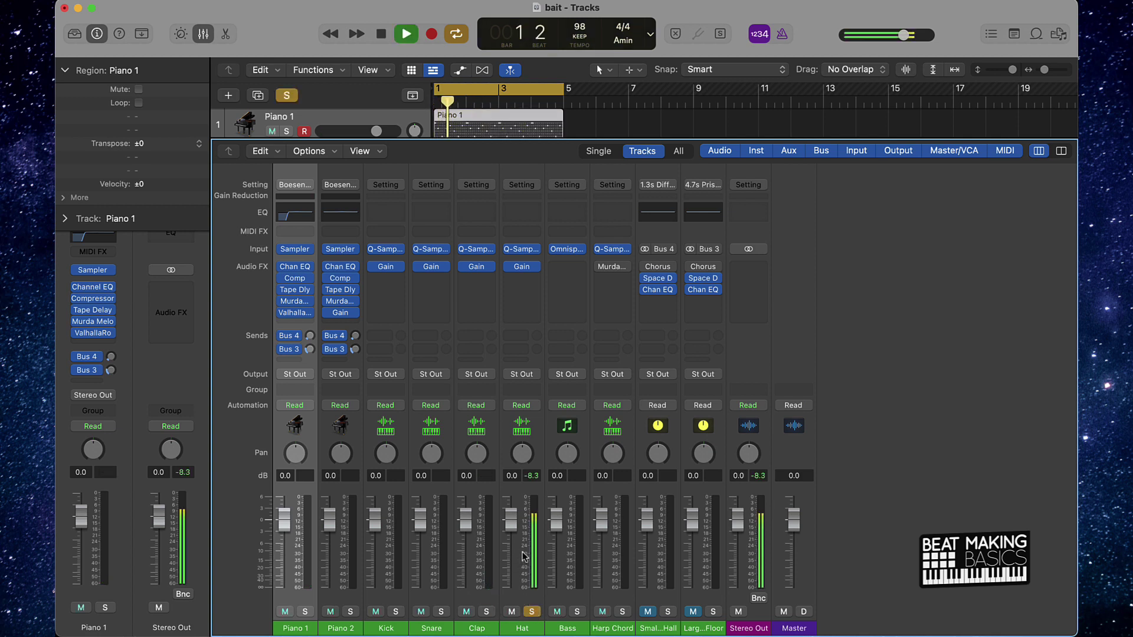
key("space")
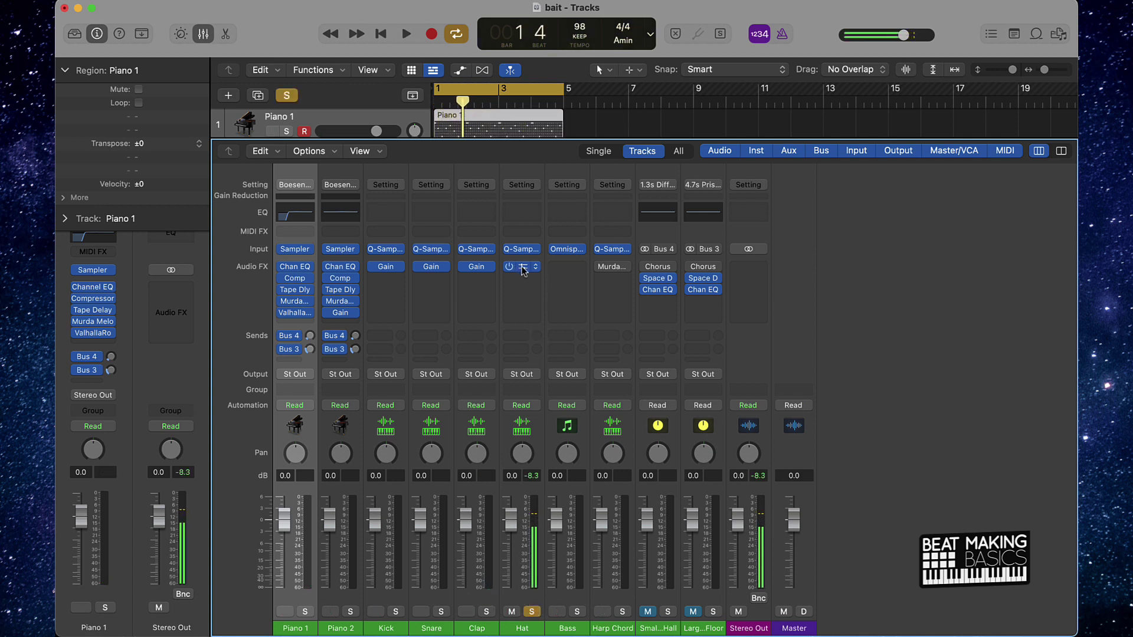
left_click(522, 270)
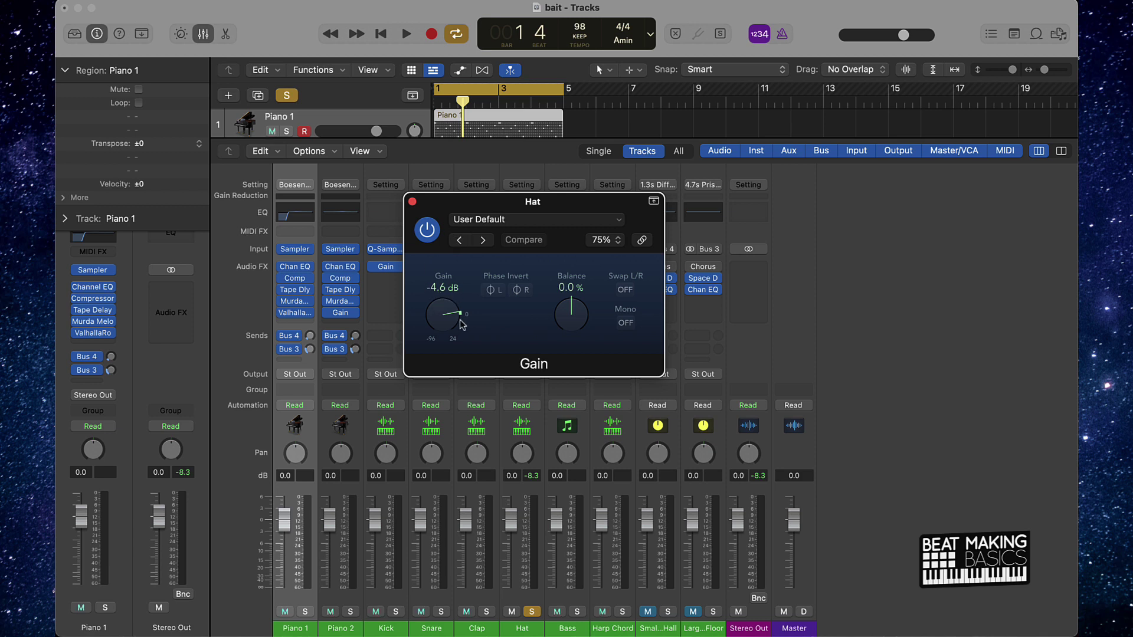
left_click(412, 202)
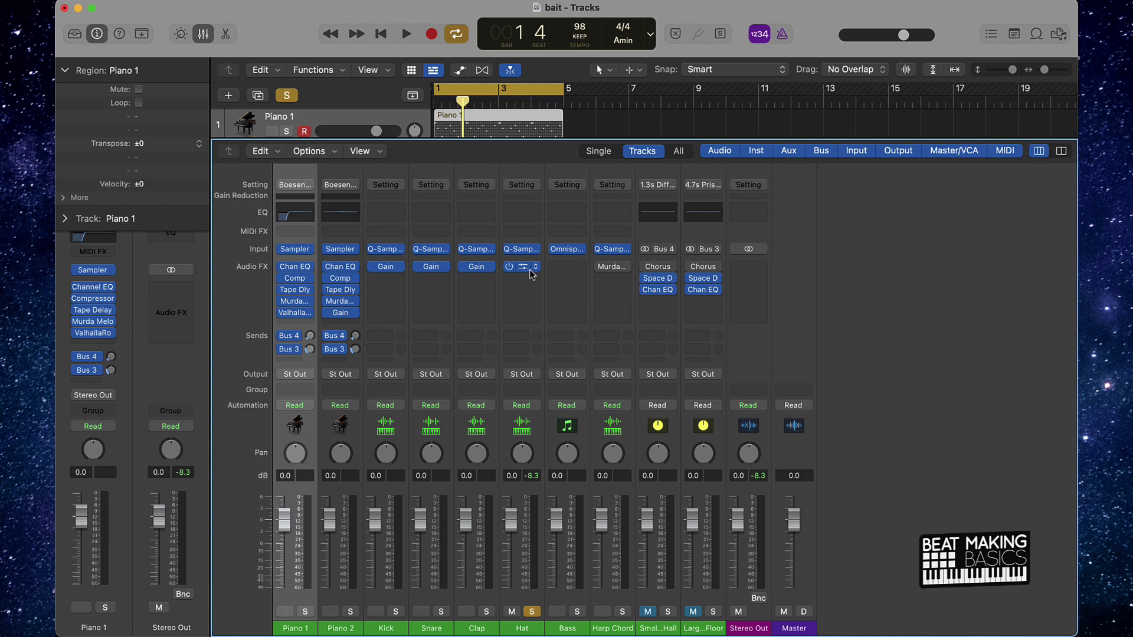
Copy Hat's Gain plug-in onto Bass and move the solo from Hat to Bass for playback
left_click_drag(523, 267, 574, 270)
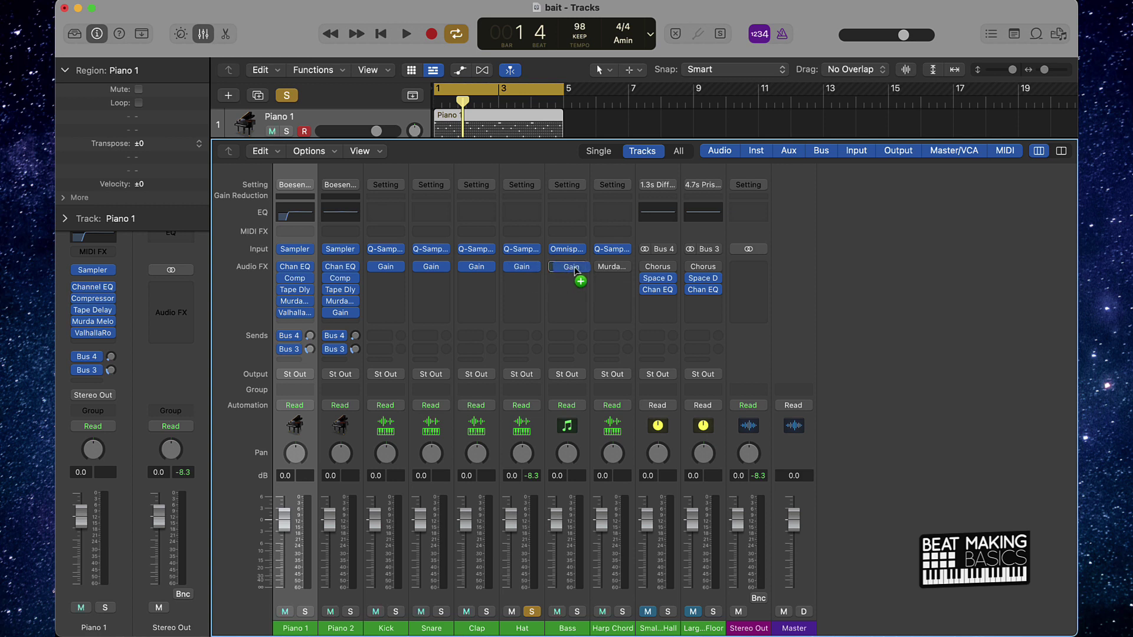
left_click(531, 612)
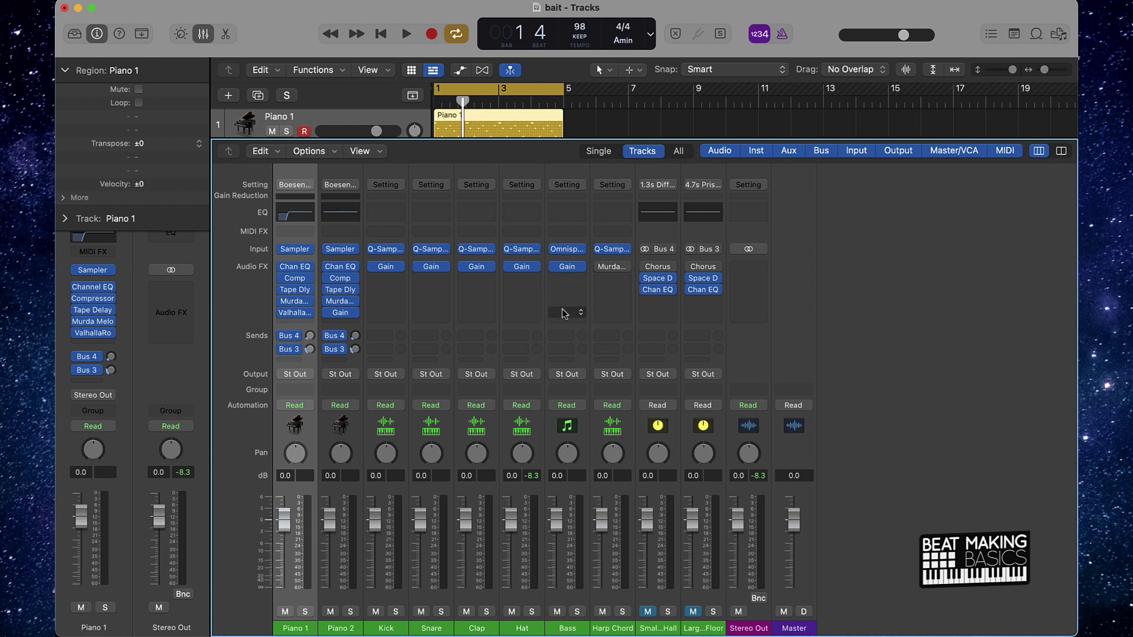
left_click(576, 612)
key("space")
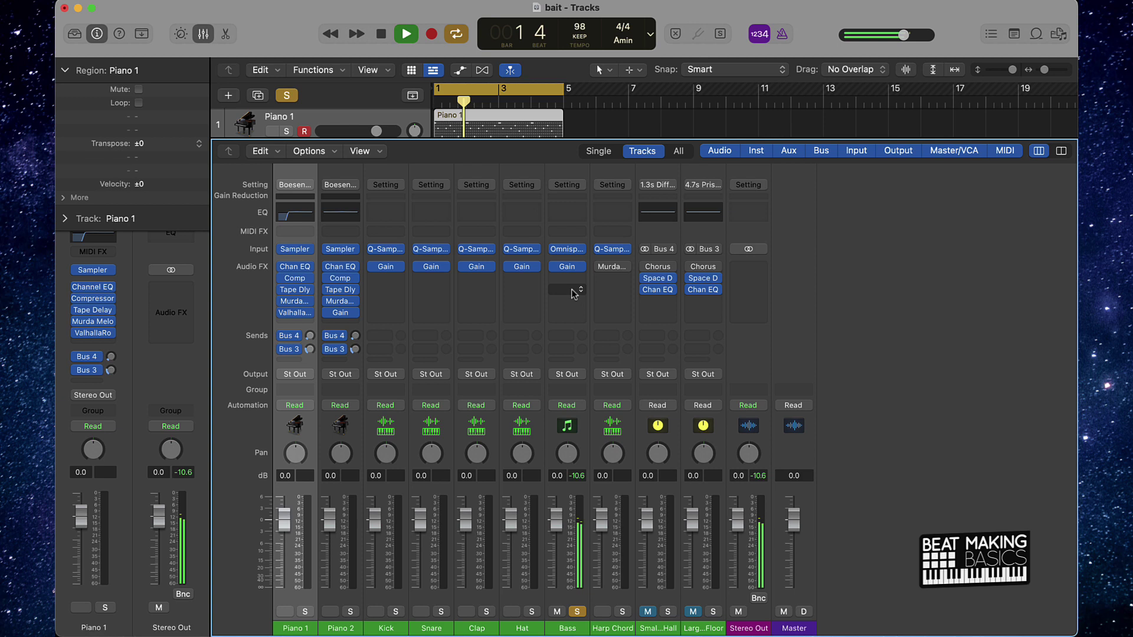
Lower the Bass Gain to -4.9 dB, then stop playback and close the plug-in window
left_click(568, 267)
mouse_move(452, 335)
left_mouse_down()
mouse_move(454, 310)
mouse_move(451, 328)
left_mouse_up()
left_click(531, 432)
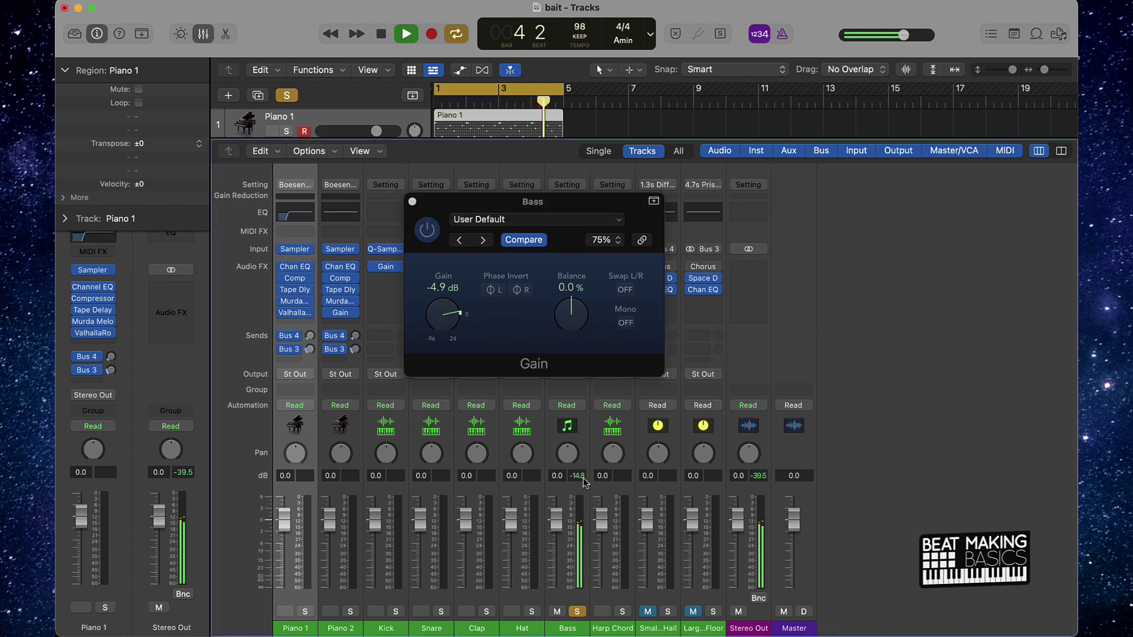
key("space")
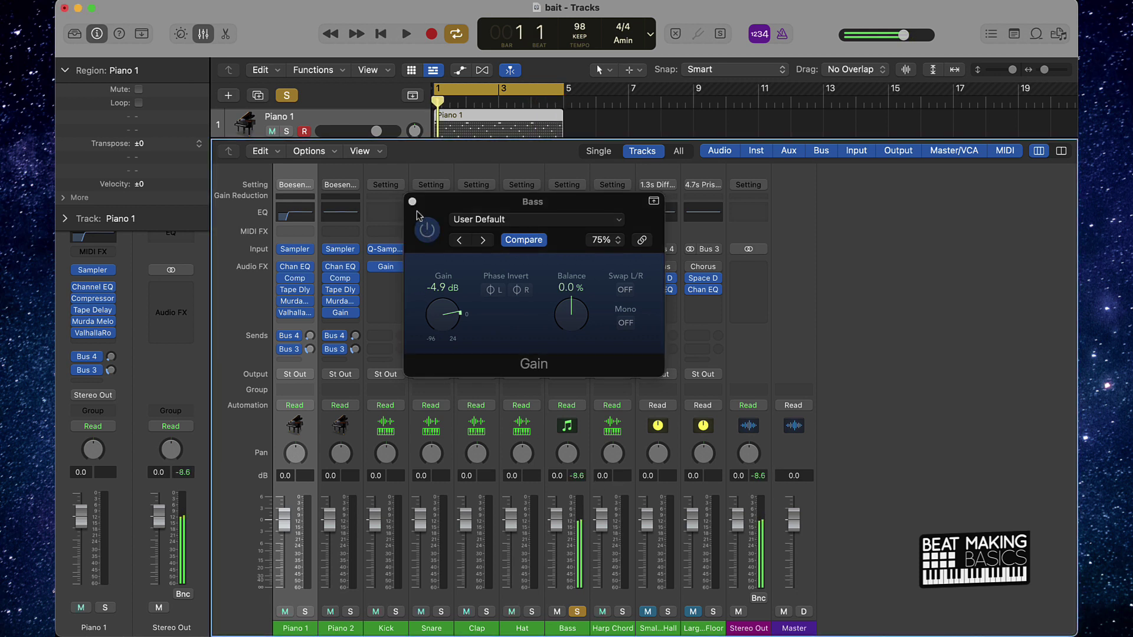
left_click(412, 201)
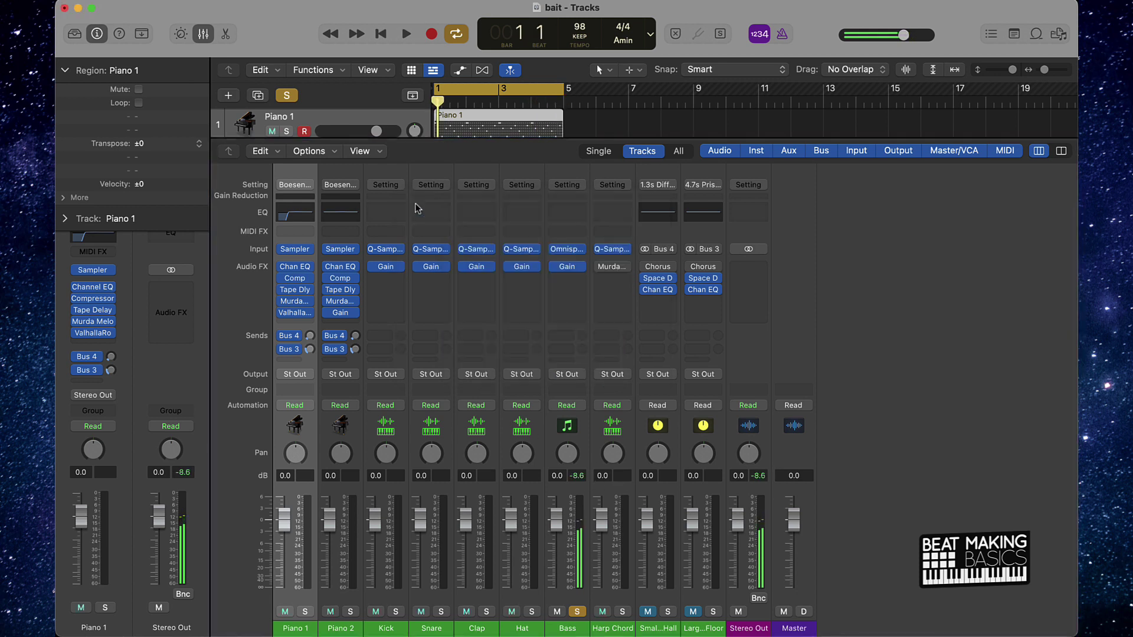
Unsolo Bass and copy its Gain plug-in onto Harp Chord below Murda, then play
left_click(577, 611)
key("space")
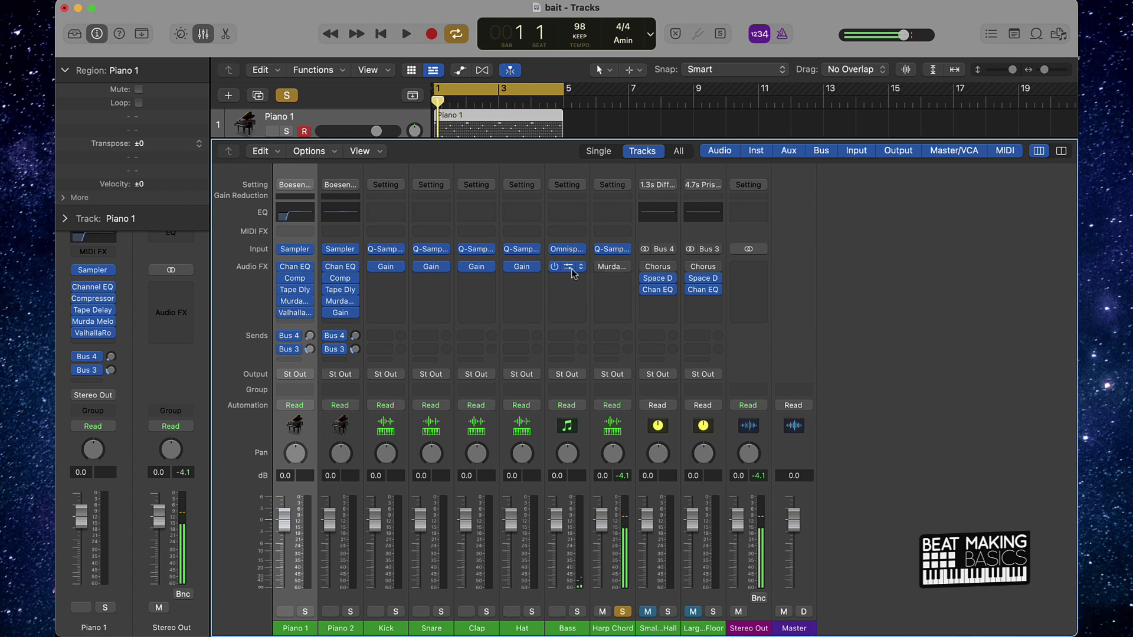
left_click_drag(571, 268, 612, 282)
key("space")
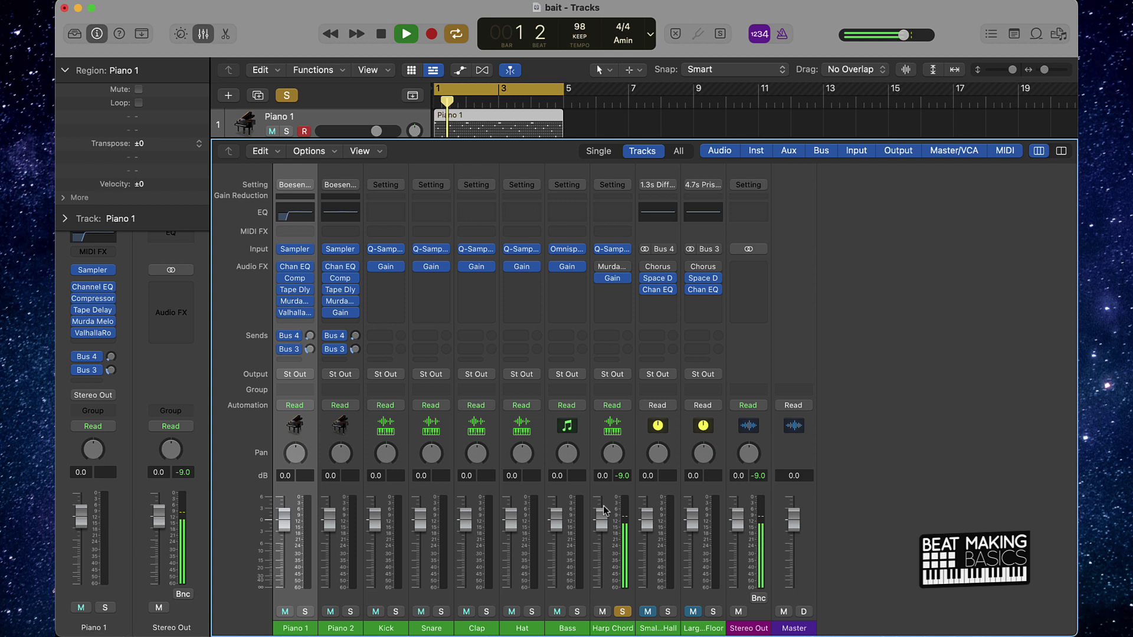
Turn Harp Chord's Gain down to -5.4 dB, close its window, and unsolo Harp Chord
left_click(612, 278)
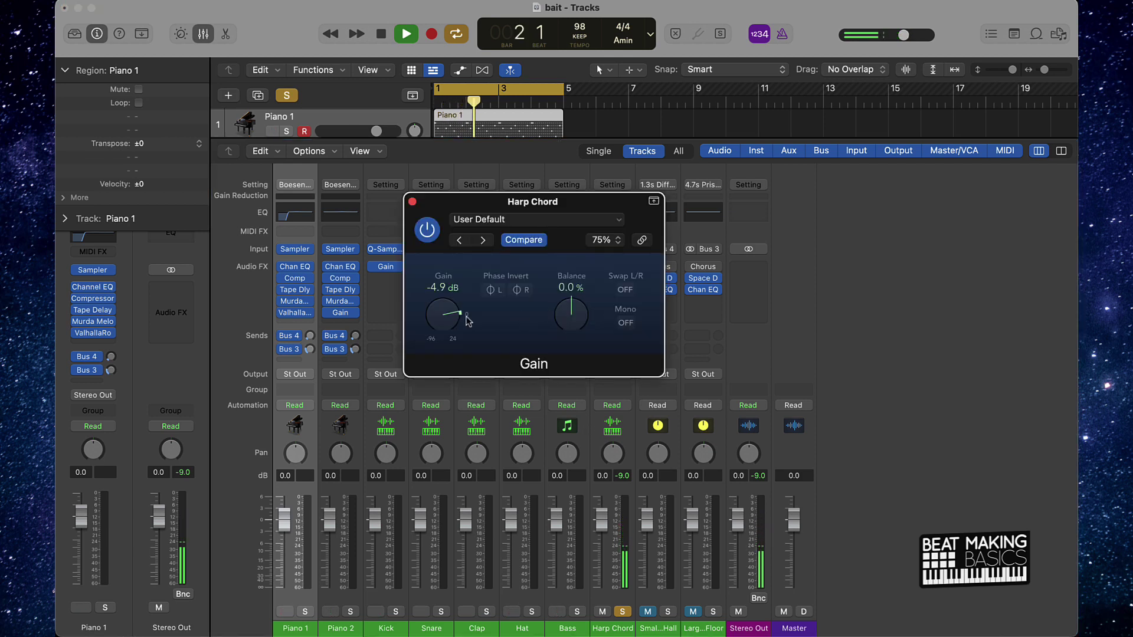
left_click_drag(449, 319, 452, 319)
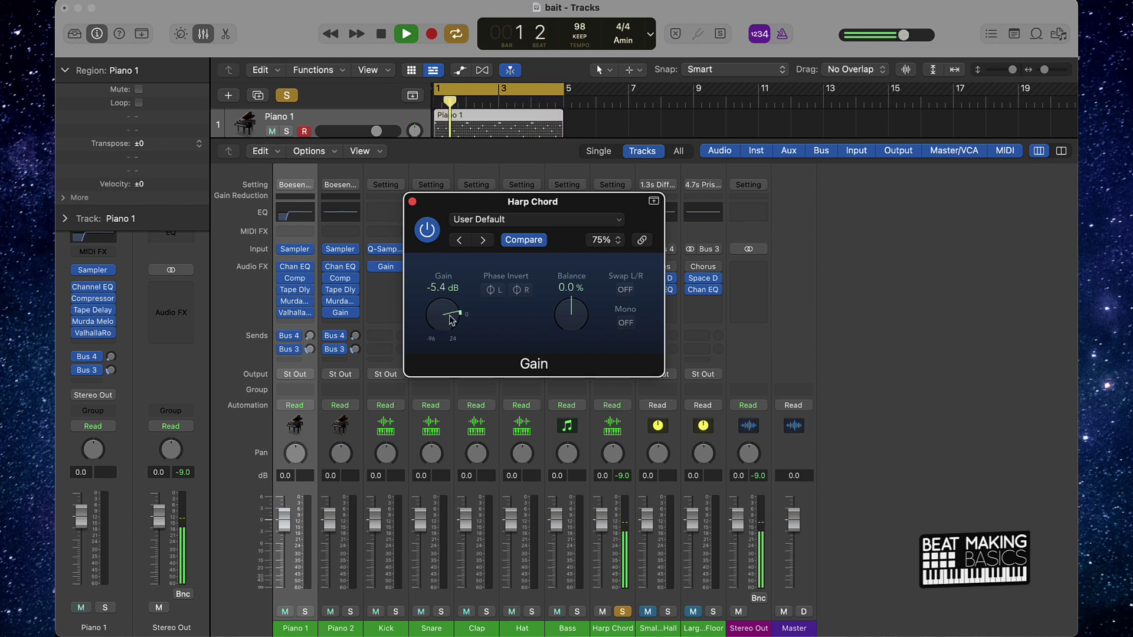
key("space")
left_click(411, 201)
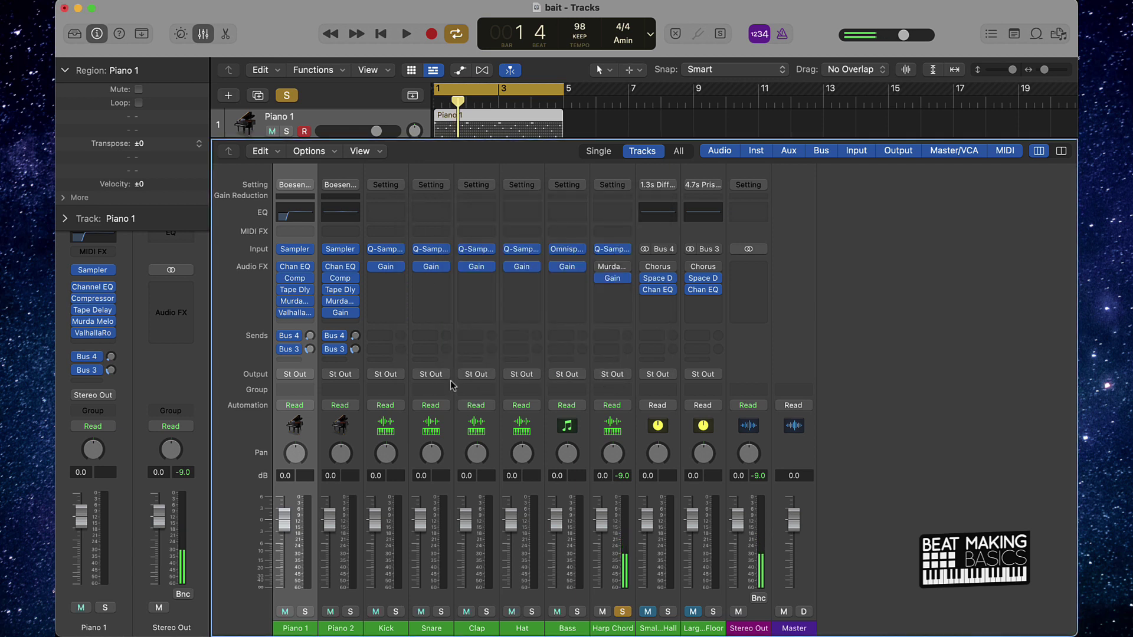
left_click(624, 613)
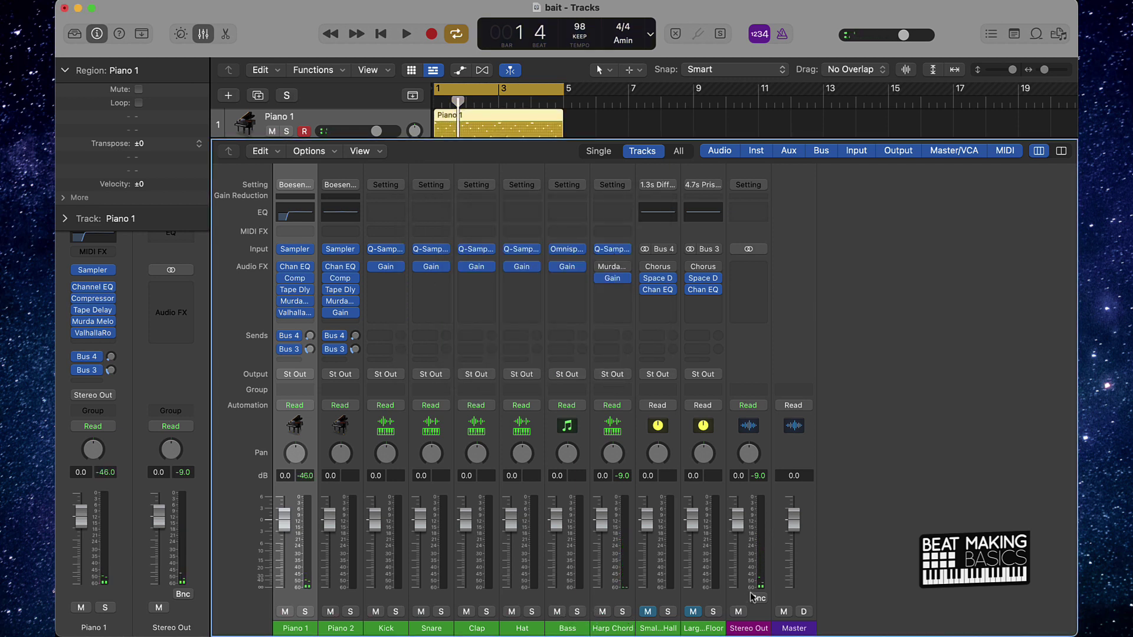
Play the full mix to see Stereo Out peak at 1.7 dB, then clear the peak readouts
key("space")
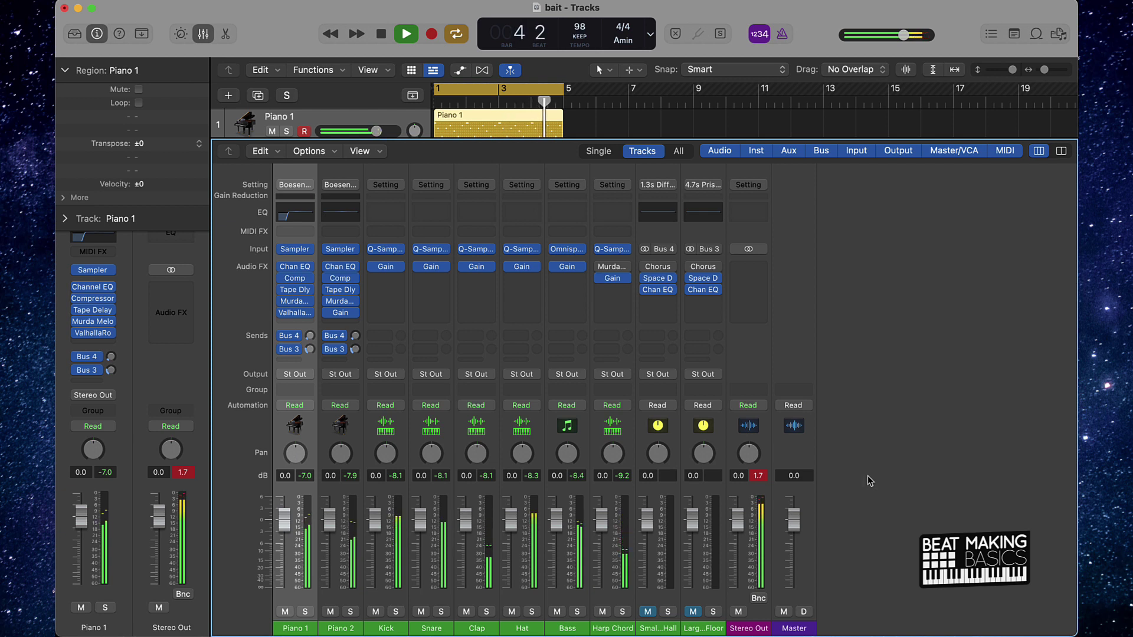
key("space")
left_click(765, 476)
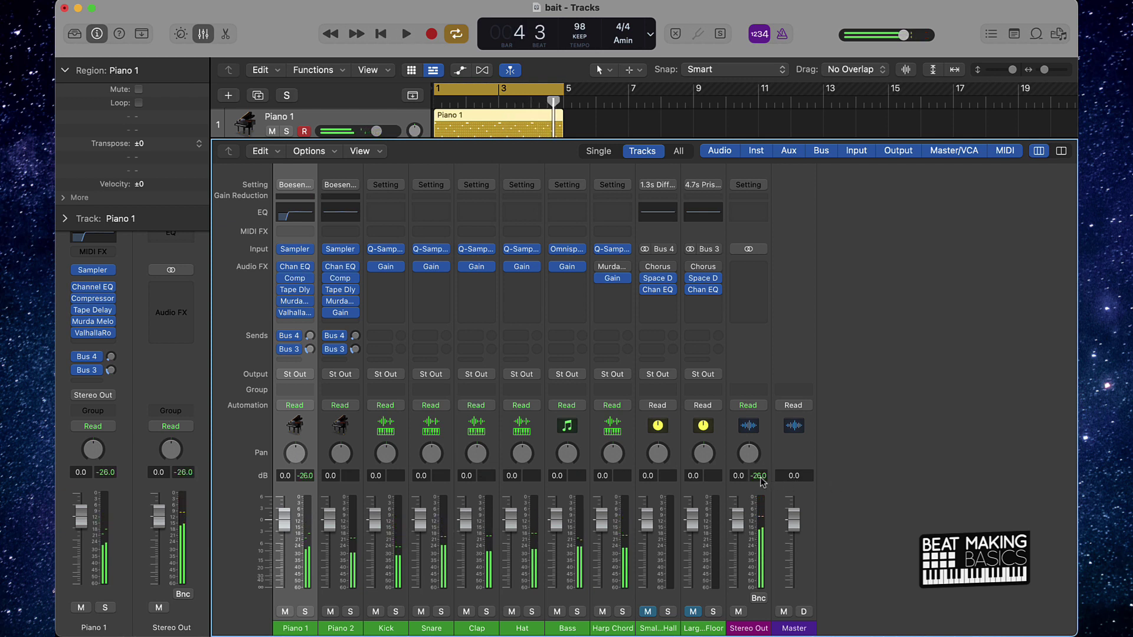